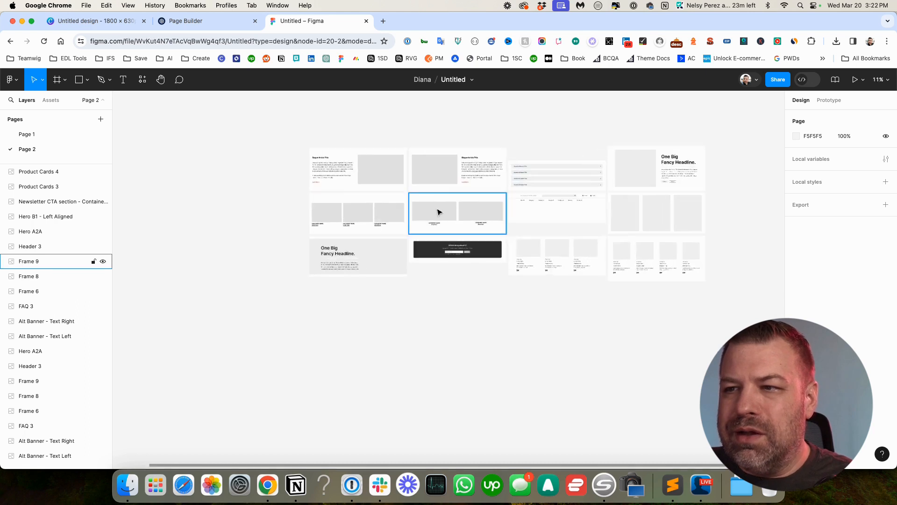
# Step: Start a page mockup beside the block grid by placing the header with the three-column hero directly below it
pyautogui.click(570, 210)
pyautogui.moveTo(570, 210); pyautogui.dragTo(218, 135)
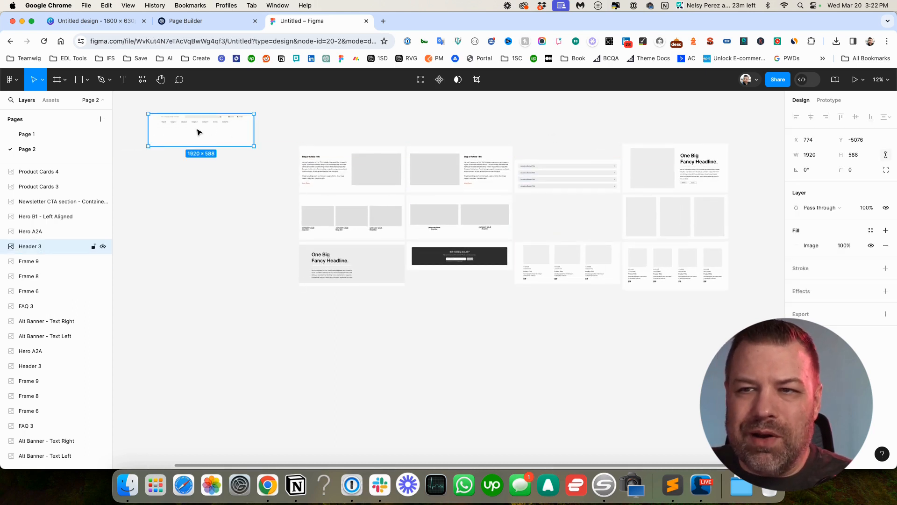
pyautogui.click(653, 215)
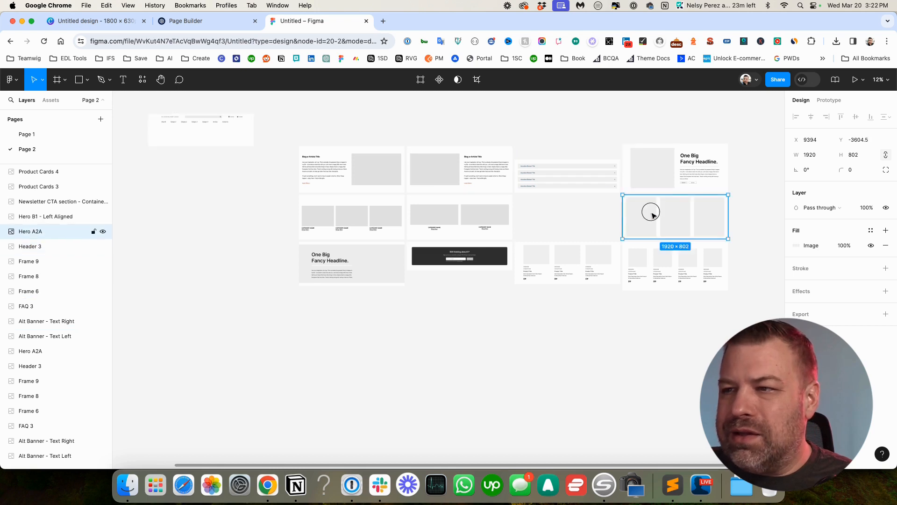
pyautogui.moveTo(654, 214); pyautogui.dragTo(181, 144)
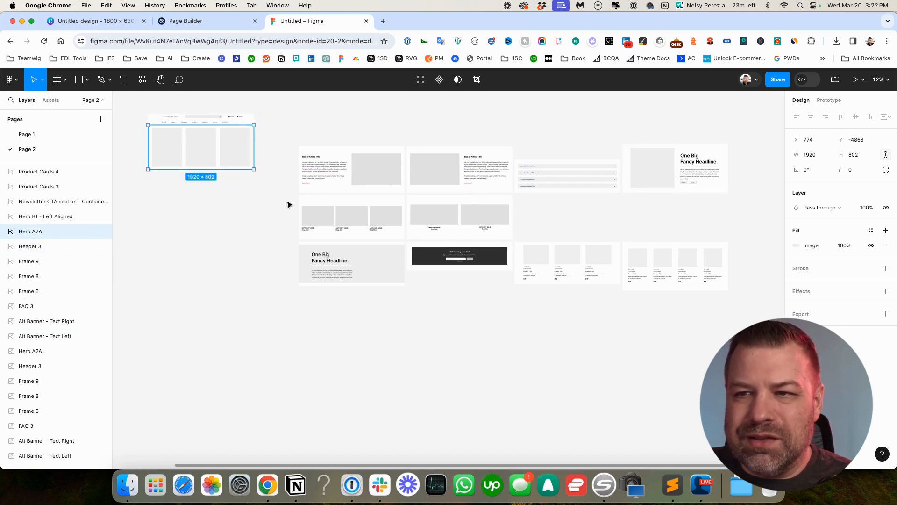
# Step: Add the three-category row below the mockup's hero and the four-product card block beneath that row
pyautogui.moveTo(306, 208); pyautogui.dragTo(193, 190)
pyautogui.click(293, 320)
pyautogui.moveTo(673, 266); pyautogui.dragTo(294, 297)
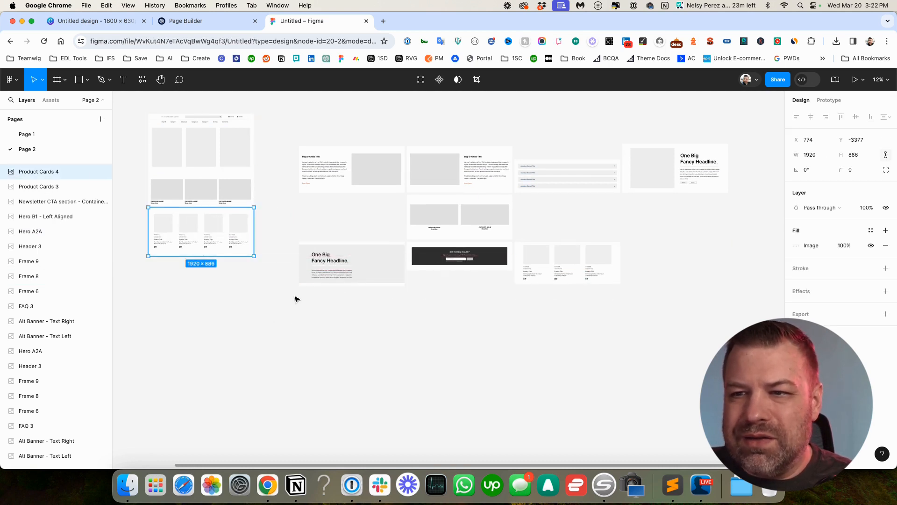
# Step: Insert the text-left and text-right article banners between the category row and the product cards, shifting the lower blocks down to make room
pyautogui.moveTo(355, 175); pyautogui.dragTo(209, 237)
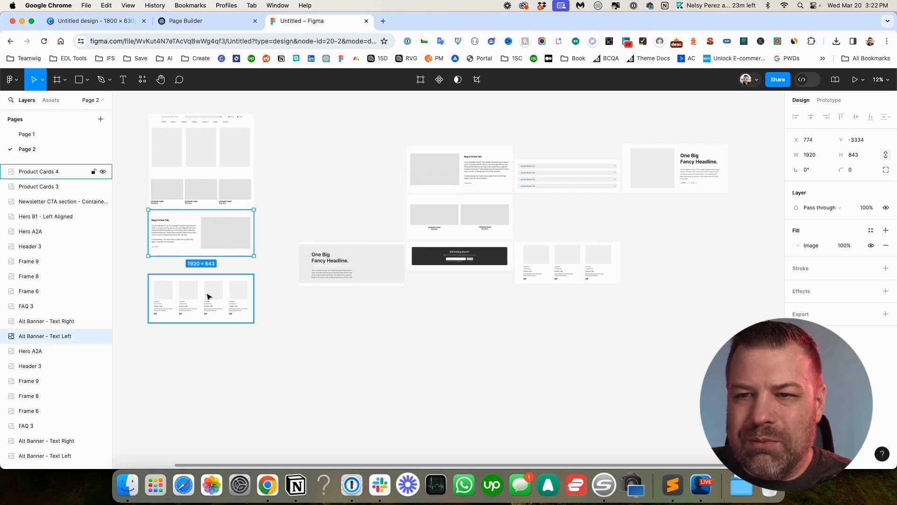
pyautogui.keyDown('shift'); pyautogui.click(208, 295); pyautogui.keyUp('shift')
pyautogui.moveTo(208, 295); pyautogui.dragTo(210, 329)
pyautogui.moveTo(414, 180); pyautogui.dragTo(176, 230)
pyautogui.click(320, 210)
# Step: Align the text-left banner under the text-right banner and pull the product cards up directly beneath it
pyautogui.click(232, 276)
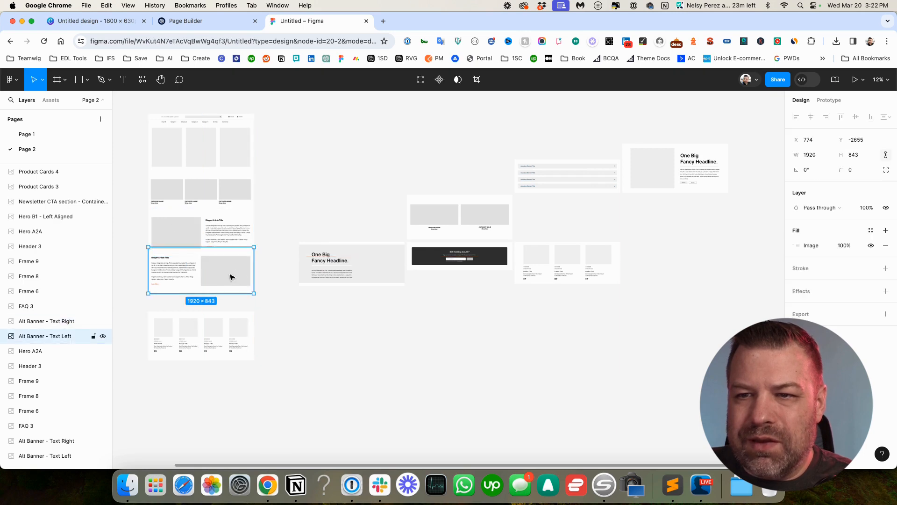
pyautogui.moveTo(232, 276); pyautogui.dragTo(228, 284)
pyautogui.click(219, 339)
pyautogui.moveTo(219, 340); pyautogui.dragTo(216, 321)
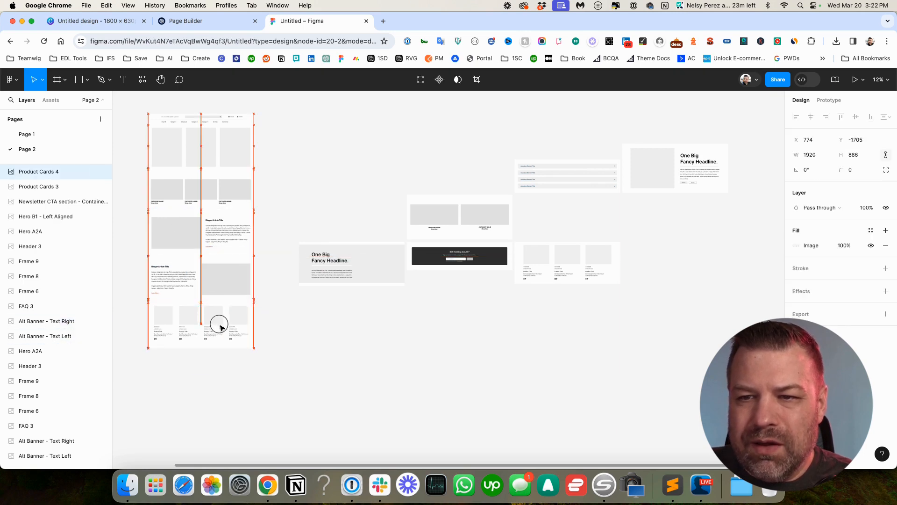
pyautogui.click(314, 300)
pyautogui.hscroll(-3, 327, 183)
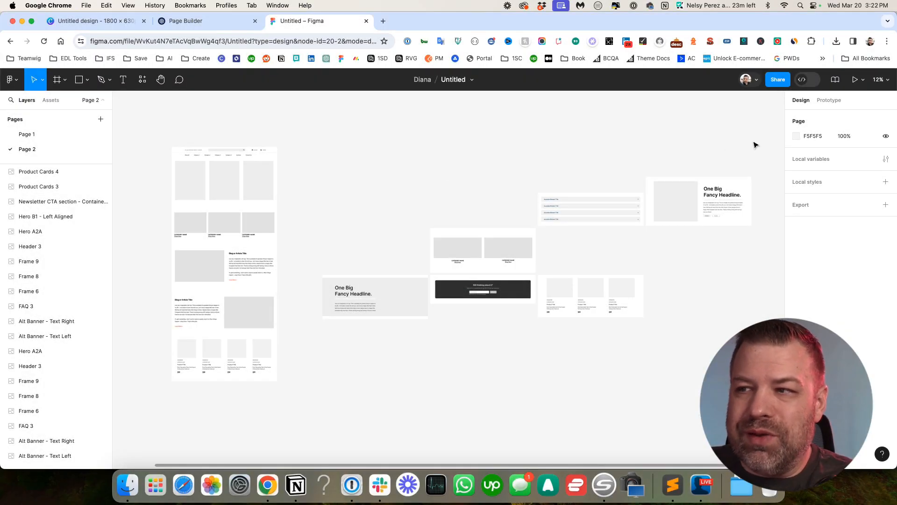
# Step: Move all the unused blocks together farther away from the assembled page mockup
pyautogui.moveTo(755, 145); pyautogui.dragTo(374, 327)
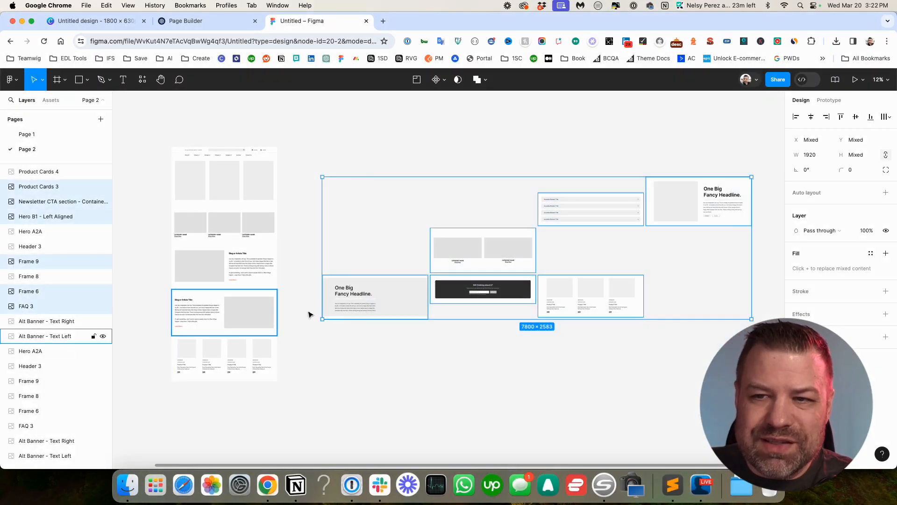
pyautogui.moveTo(397, 287); pyautogui.dragTo(497, 354)
pyautogui.click(373, 253)
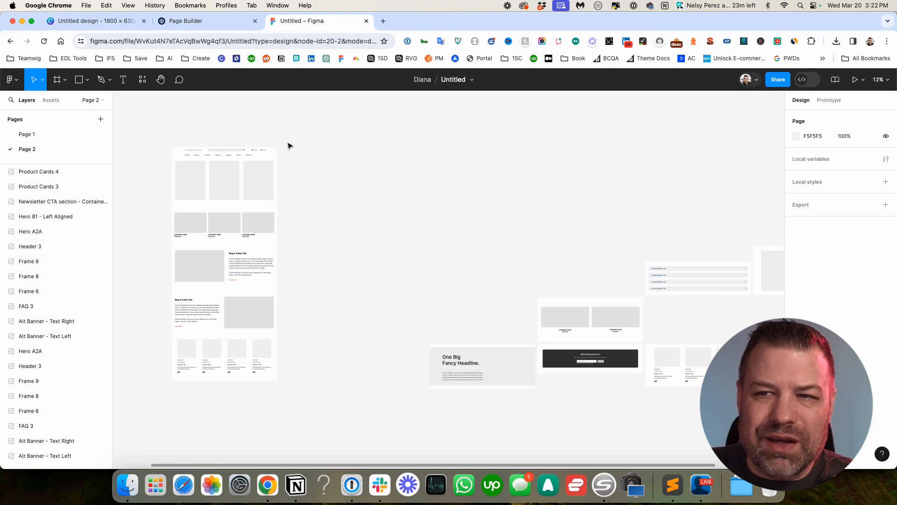
# Step: Replace the mockup's three-column hero with the left-aligned "One Big Fancy Headline." hero, setting the old hero aside
pyautogui.moveTo(274, 194); pyautogui.dragTo(697, 177)
pyautogui.moveTo(500, 357); pyautogui.dragTo(232, 178)
pyautogui.click(373, 175)
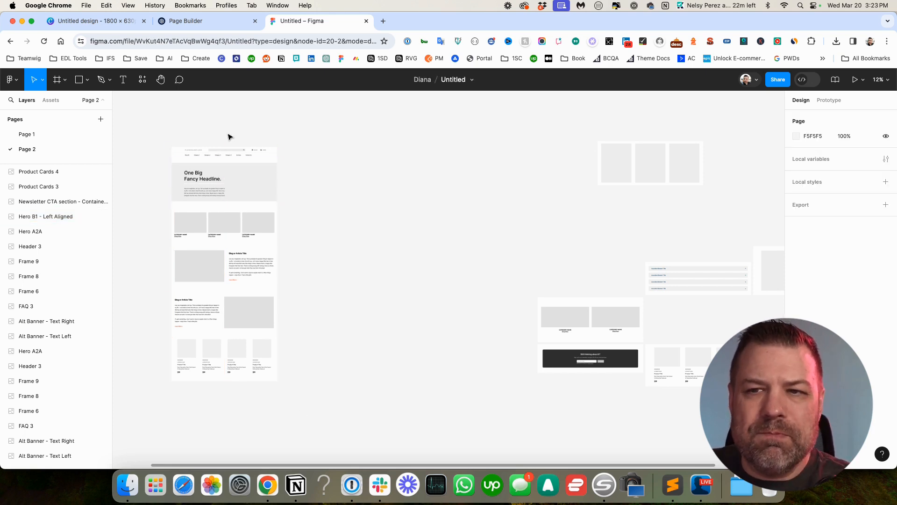
# Step: Sketch a down arrow above the left side of the mockup and an up arrow above its right side with the Pencil tool
pyautogui.click(109, 80)
pyautogui.click(101, 114)
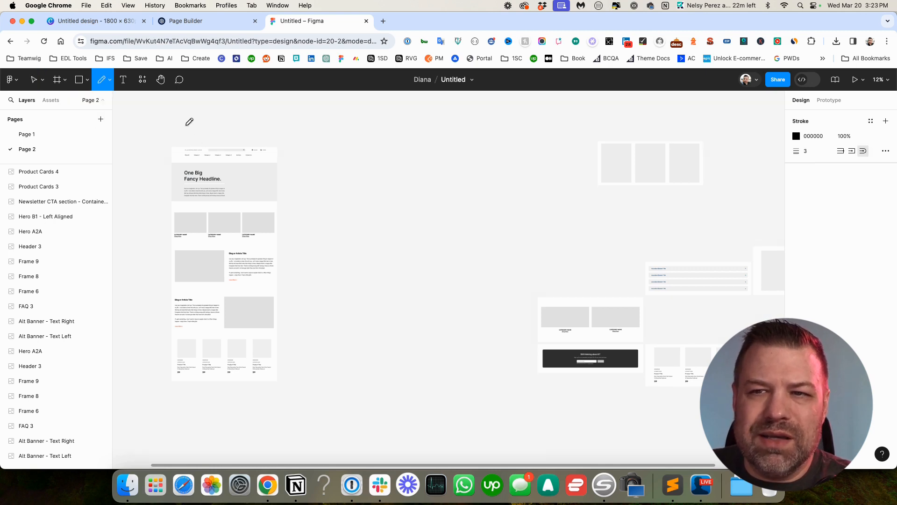
pyautogui.moveTo(186, 123)
pyautogui.mouseDown()
pyautogui.moveTo(181, 142)
pyautogui.moveTo(188, 136)
pyautogui.mouseUp()
pyautogui.scroll(5, 187, 136)
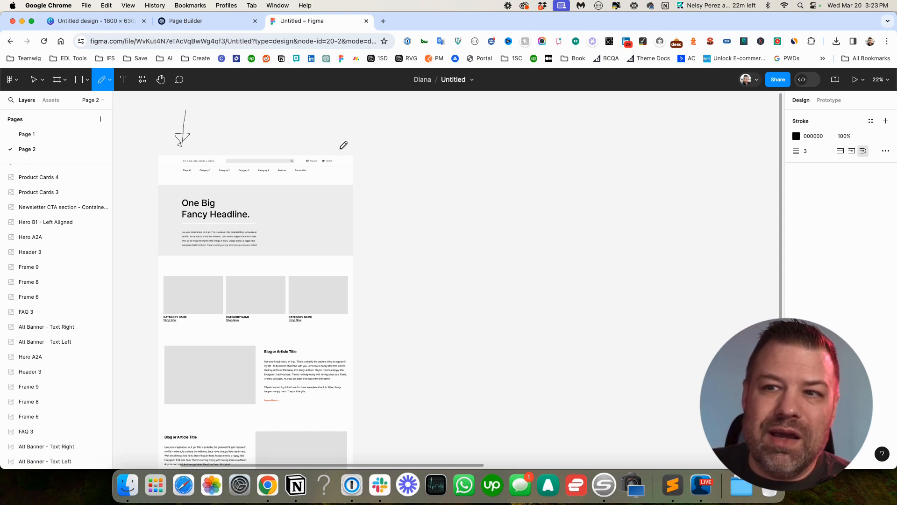
pyautogui.moveTo(340, 148)
pyautogui.mouseDown()
pyautogui.moveTo(339, 115)
pyautogui.moveTo(332, 124)
pyautogui.moveTo(344, 124)
pyautogui.moveTo(331, 127)
pyautogui.mouseUp()
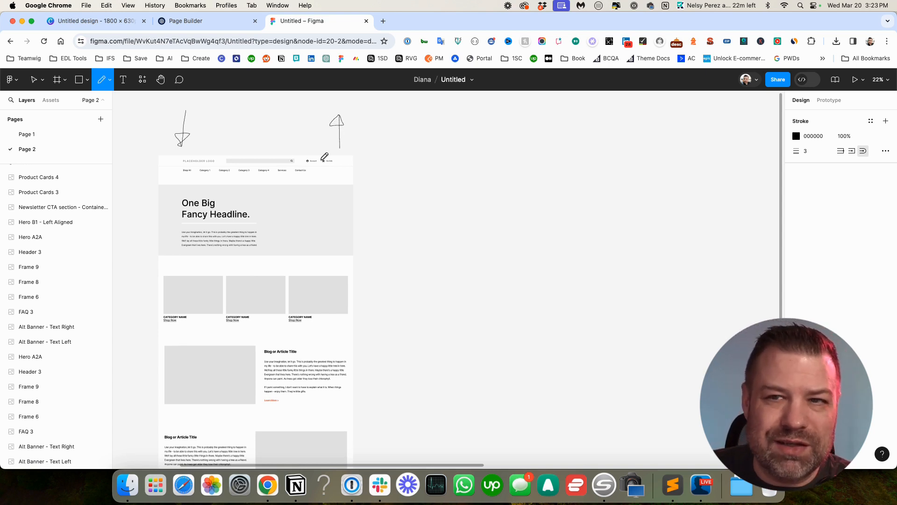
# Step: Add the text label "Conversion Rate" beside the down arrow and set its font size to 62
pyautogui.click(123, 79)
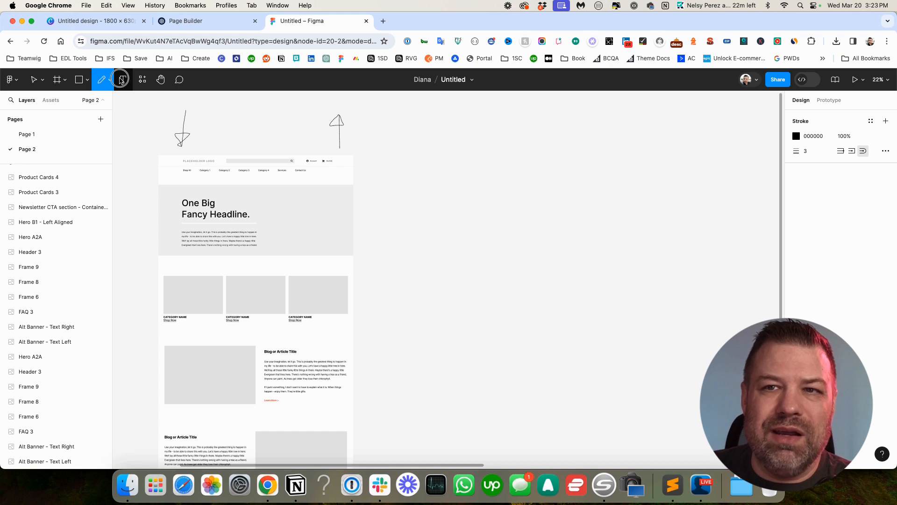
pyautogui.click(190, 119)
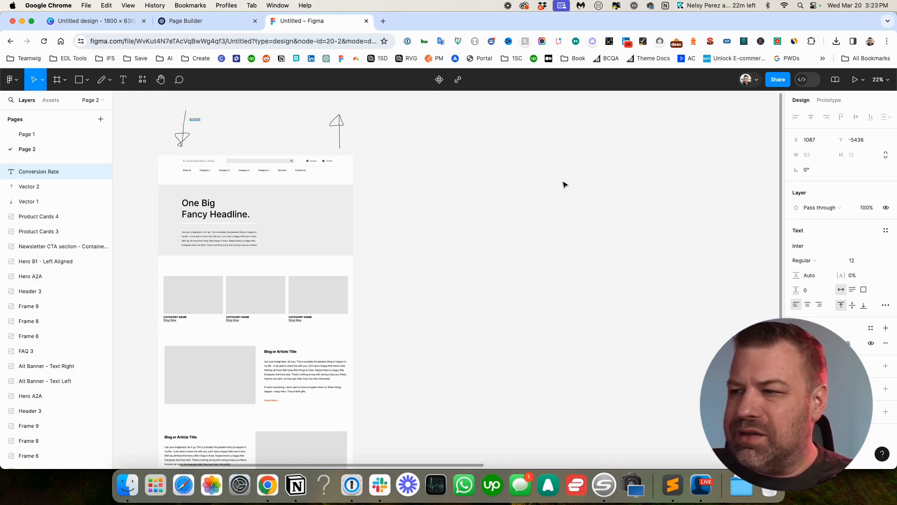
pyautogui.press('Escape')
pyautogui.click(853, 261)
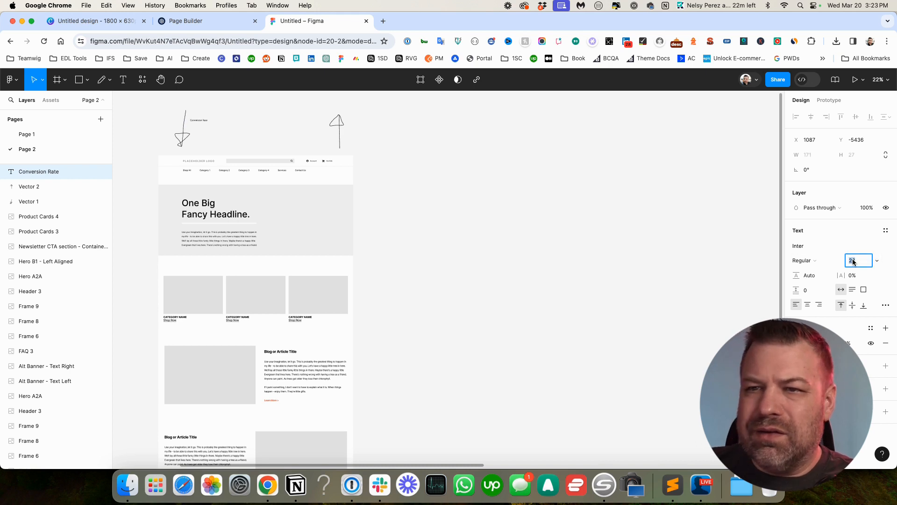
pyautogui.write('62')
pyautogui.press('Return')
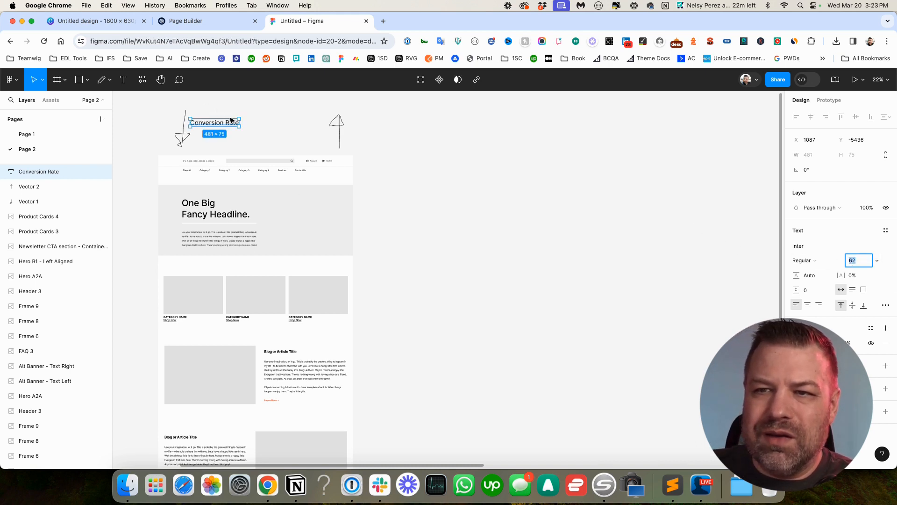
# Step: Duplicate the "Conversion Rate" label next to the up arrow and change the copy's text to "Customizability"
pyautogui.press('Escape')
pyautogui.moveTo(225, 122); pyautogui.dragTo(312, 146)
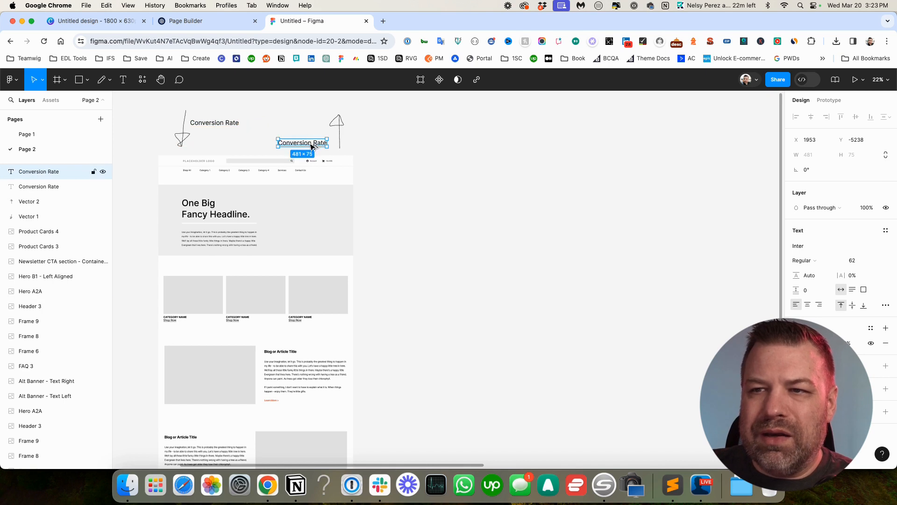
pyautogui.doubleClick(301, 142)
pyautogui.write('Customizability')
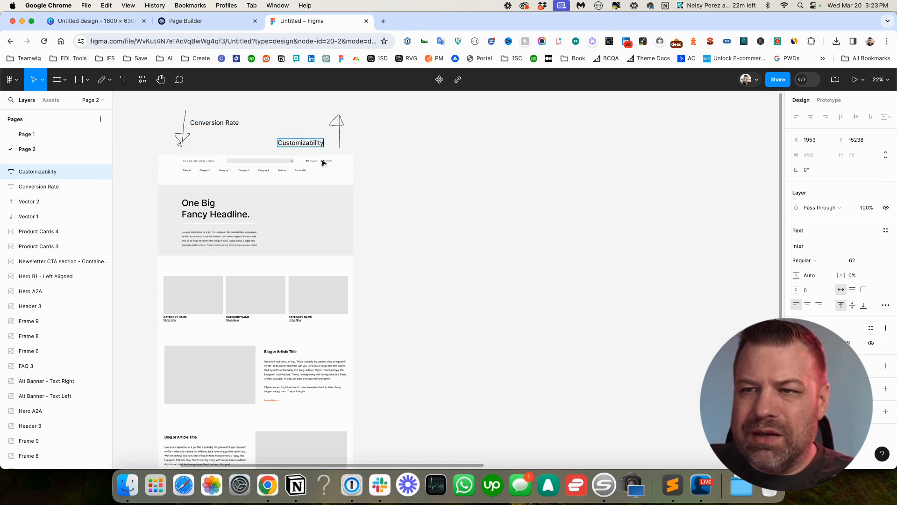
pyautogui.press('Escape')
# Step: Duplicate the whole mockup with its arrows and labels, placing the copy to the right of the original
pyautogui.scroll(-3, 337, 168)
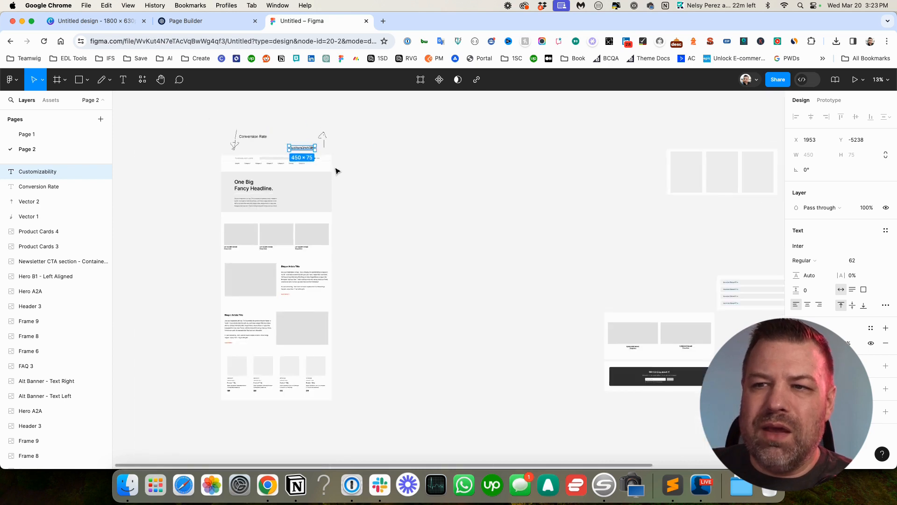
pyautogui.scroll(-2, 336, 170)
pyautogui.moveTo(317, 385); pyautogui.dragTo(170, 108)
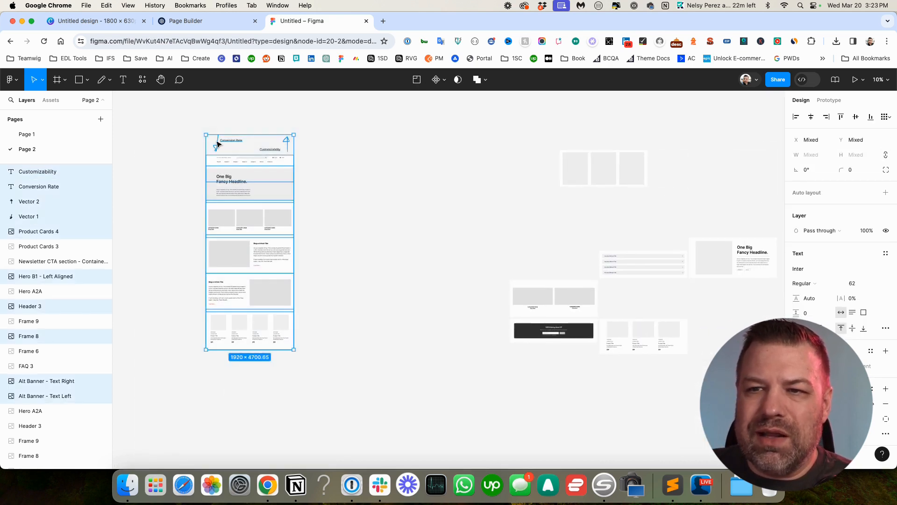
pyautogui.moveTo(217, 144); pyautogui.dragTo(336, 144)
pyautogui.click(363, 117)
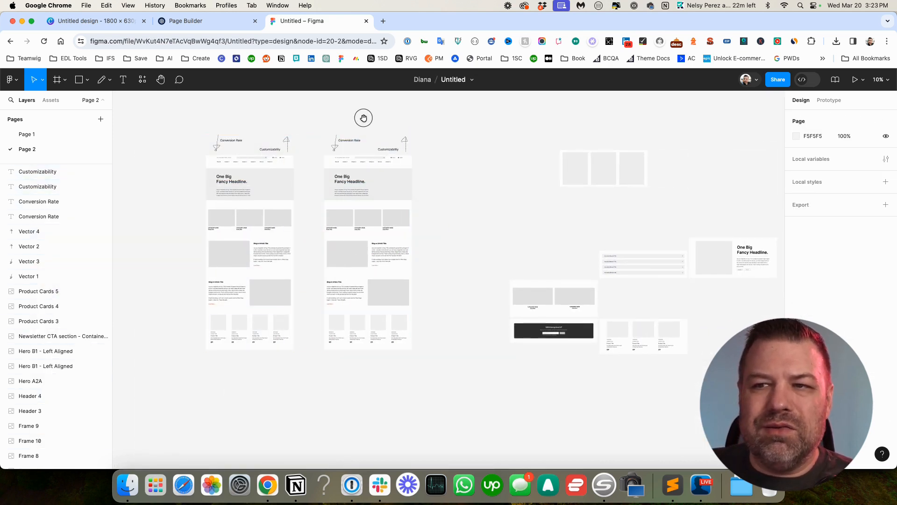
# Step: Swap the arrows on the second mockup so the up arrow marks "Conversion Rate" and the down arrow marks "Customizability"
pyautogui.hscroll(2, 363, 118)
pyautogui.scroll(5, 299, 162)
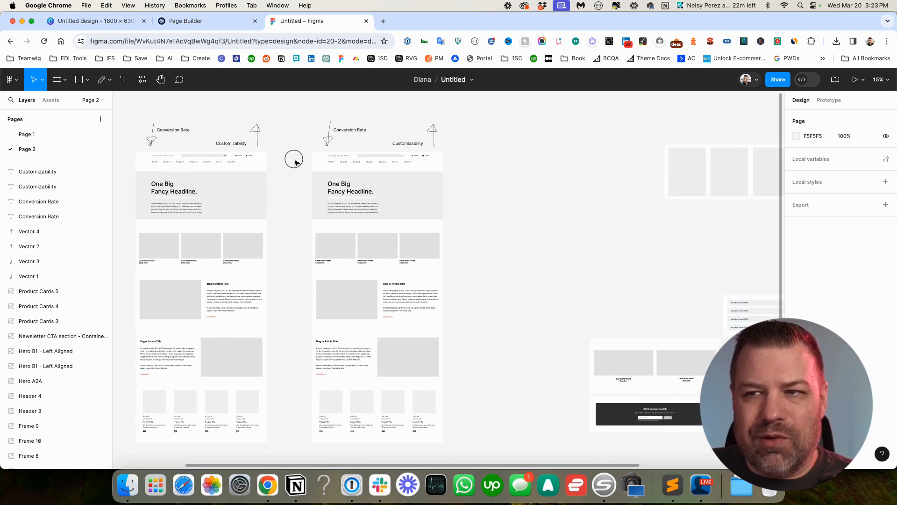
pyautogui.scroll(1, 295, 162)
pyautogui.click(333, 140)
pyautogui.moveTo(332, 140)
pyautogui.mouseDown()
pyautogui.moveTo(466, 137)
pyautogui.moveTo(331, 135)
pyautogui.mouseUp()
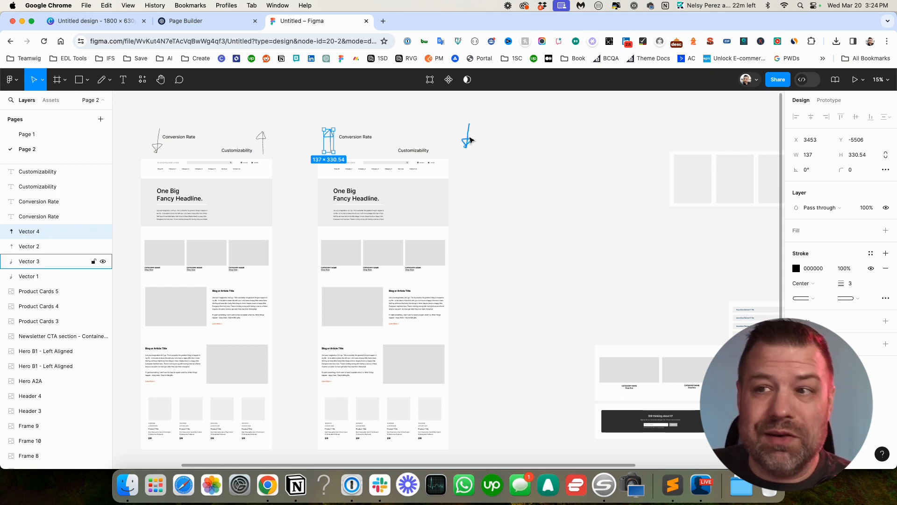
pyautogui.moveTo(467, 136); pyautogui.dragTo(441, 149)
pyautogui.click(465, 149)
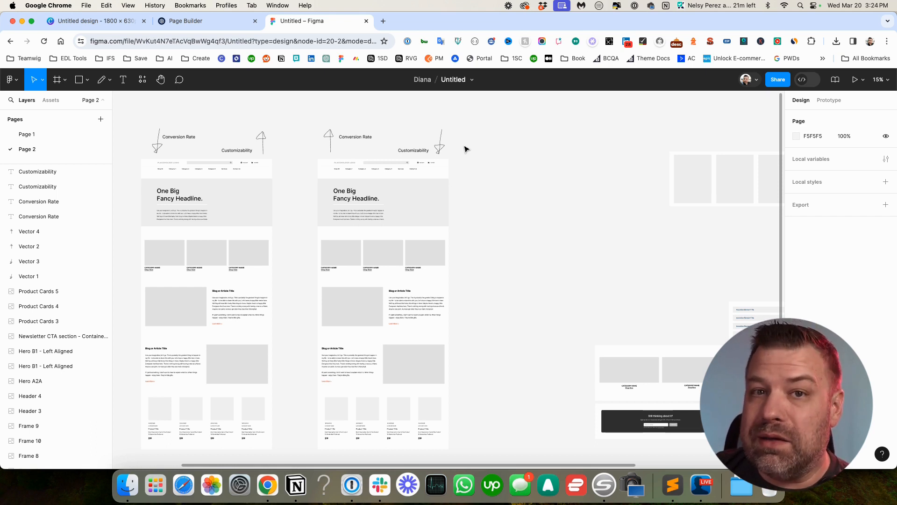
# Step: Replace the second mockup's down arrow with a copy of the up arrow and raise its "Customizability" label level with "Conversion Rate"
pyautogui.click(440, 145)
pyautogui.press('Delete')
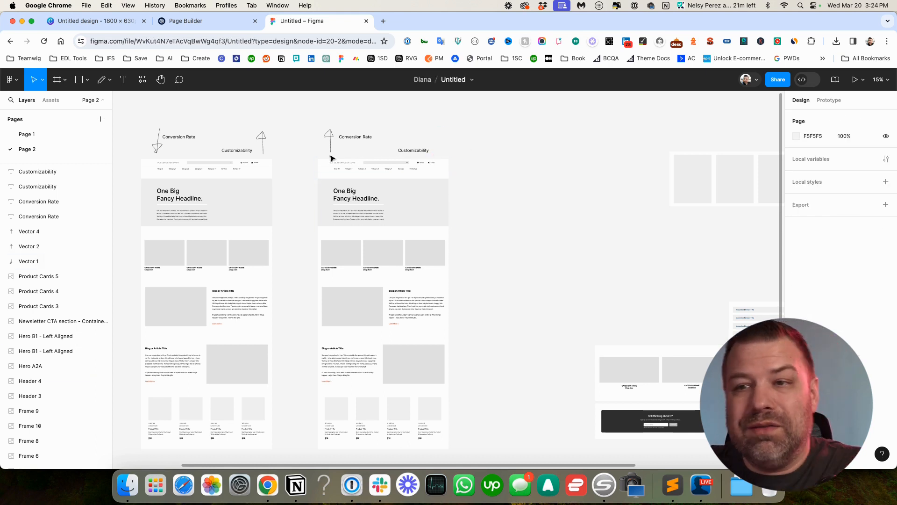
pyautogui.moveTo(261, 141); pyautogui.dragTo(417, 138)
pyautogui.click(481, 217)
pyautogui.click(485, 145)
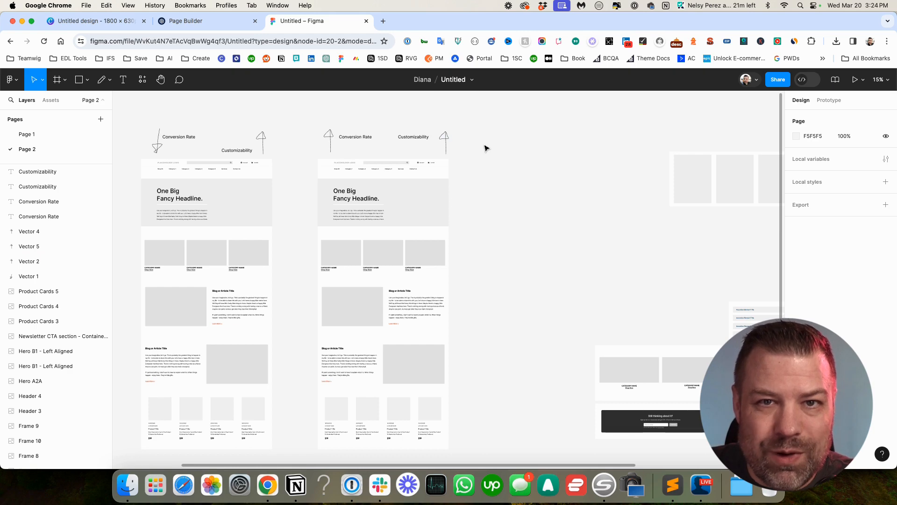
# Step: Examine the hero, article banners and product cards of the second mockup by selecting each section
pyautogui.scroll(-2, 477, 148)
pyautogui.hscroll(1, 476, 148)
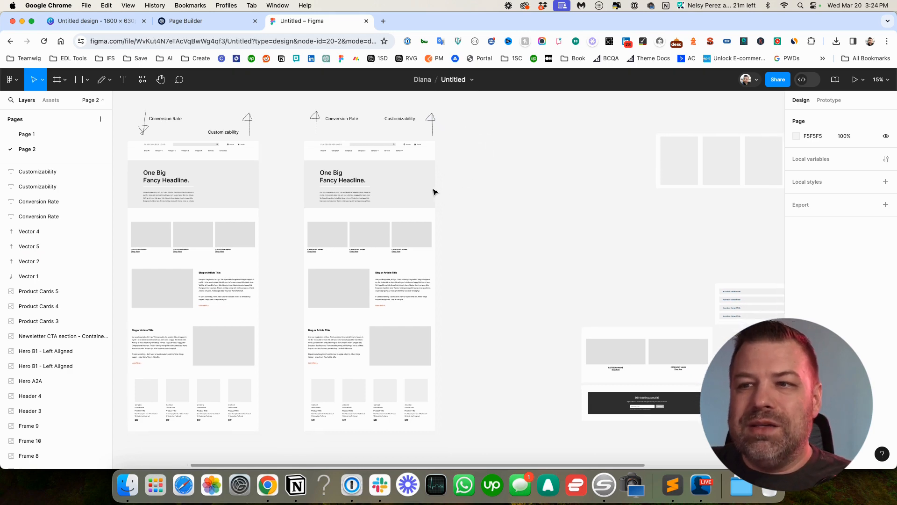
pyautogui.click(400, 191)
pyautogui.click(395, 292)
pyautogui.click(395, 335)
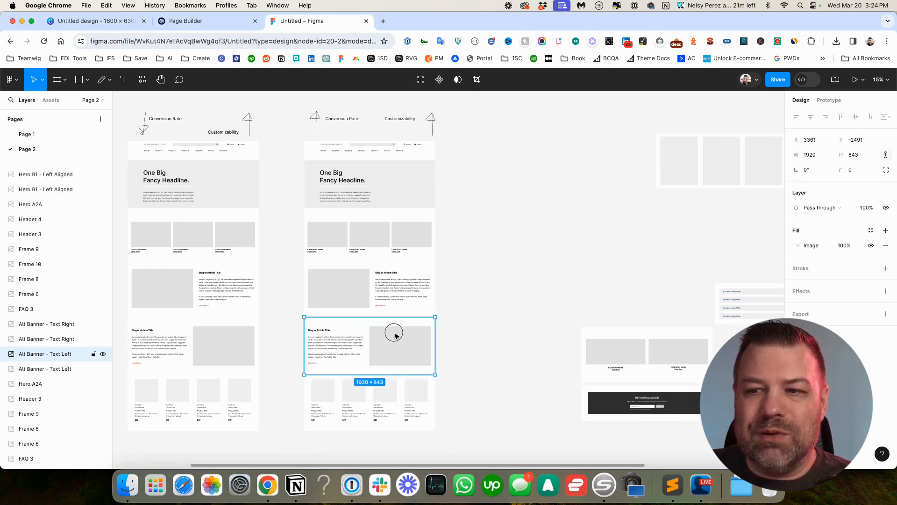
pyautogui.click(401, 401)
pyautogui.click(397, 341)
pyautogui.click(392, 291)
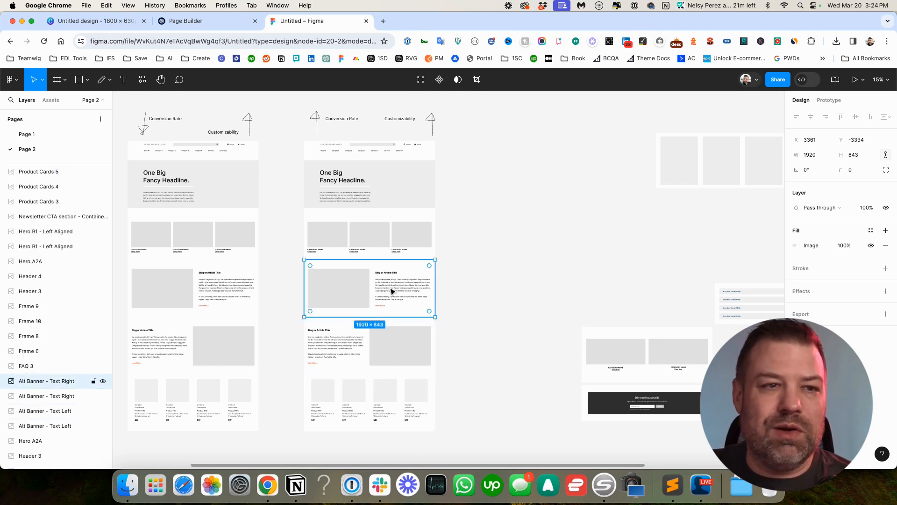
# Step: Examine the first mockup's sections one by one, from the hero through the article banners to the product cards
pyautogui.click(200, 180)
pyautogui.click(201, 235)
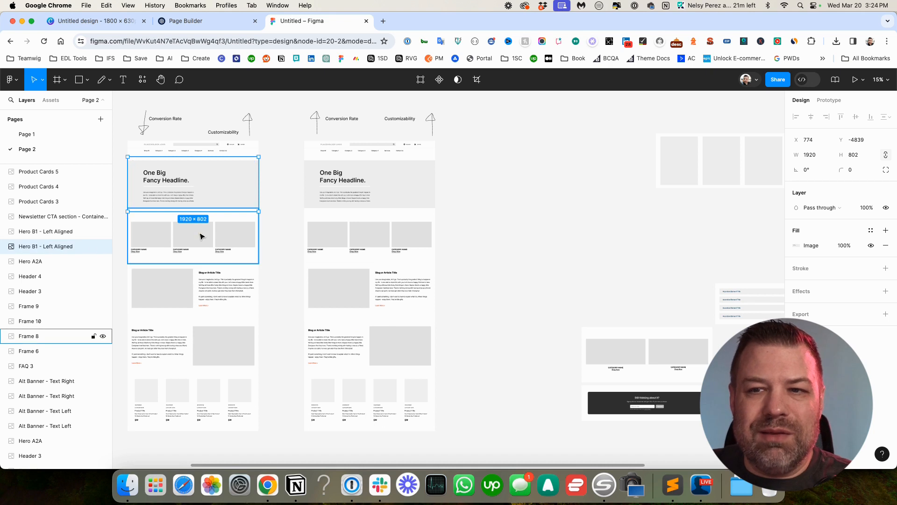
pyautogui.click(211, 286)
pyautogui.click(215, 346)
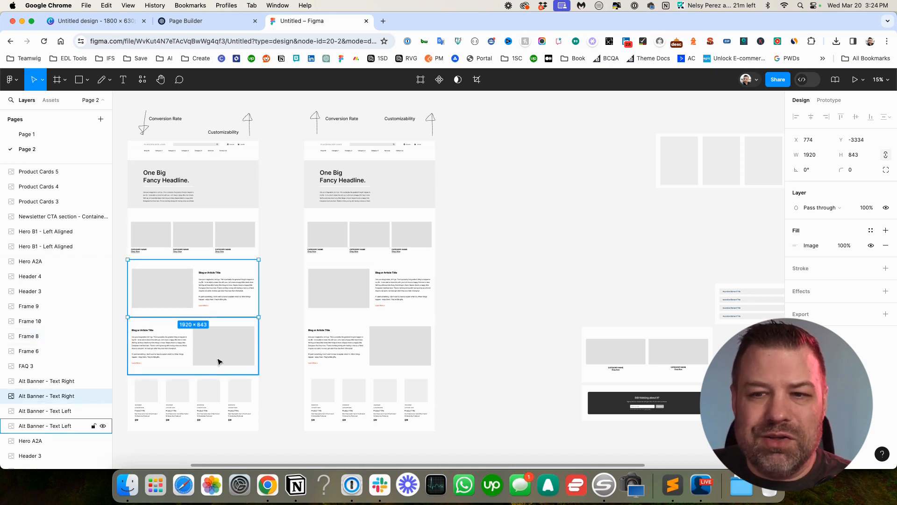
pyautogui.click(216, 401)
pyautogui.click(216, 401)
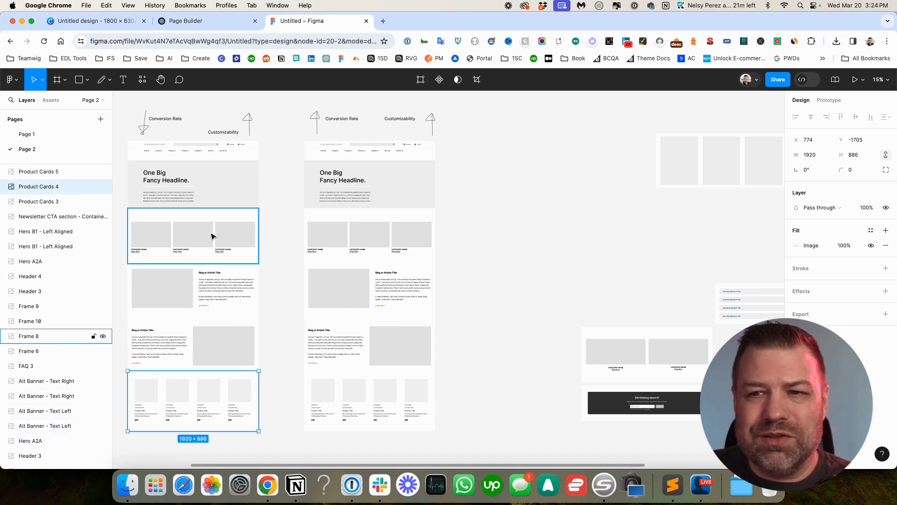
pyautogui.click(190, 351)
pyautogui.click(199, 296)
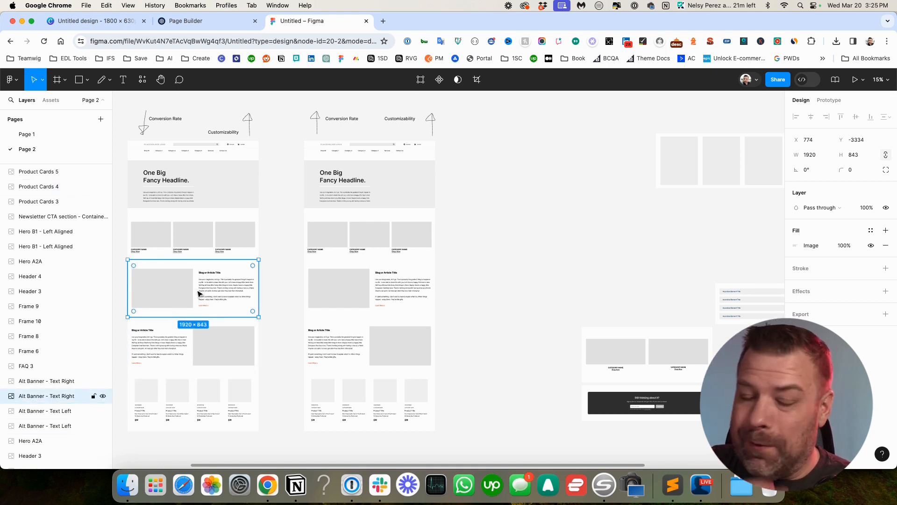
# Step: Switch to the BigCommerce Page Builder and collapse its Custom widget group to look over the basic widgets
pyautogui.click(500, 204)
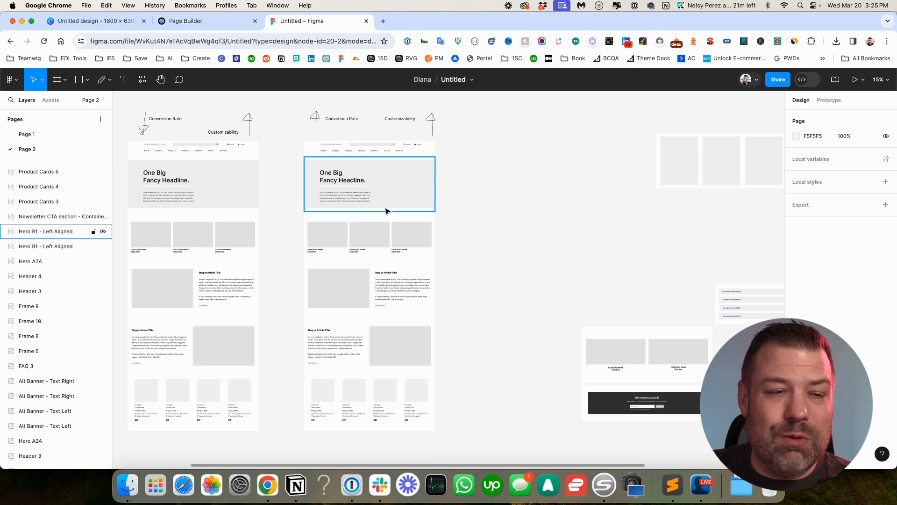
pyautogui.scroll(-3, 485, 201)
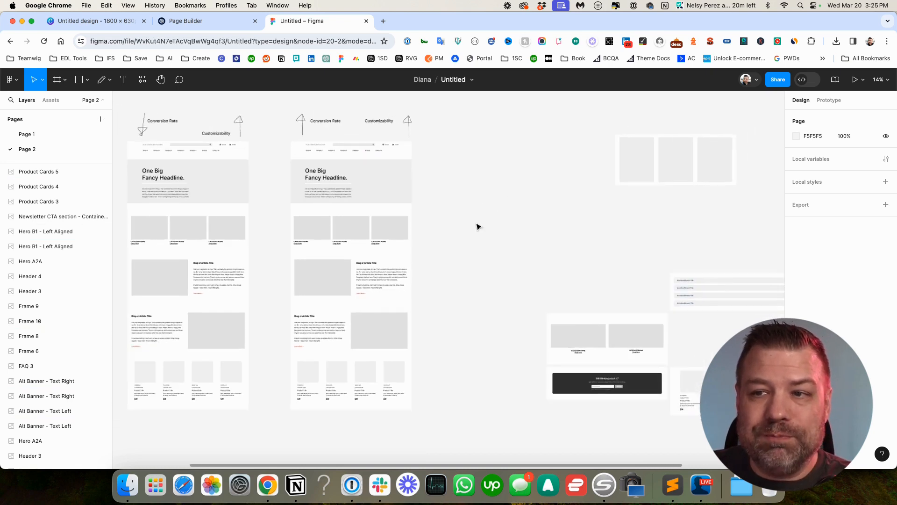
pyautogui.moveTo(480, 224); pyautogui.dragTo(471, 219)
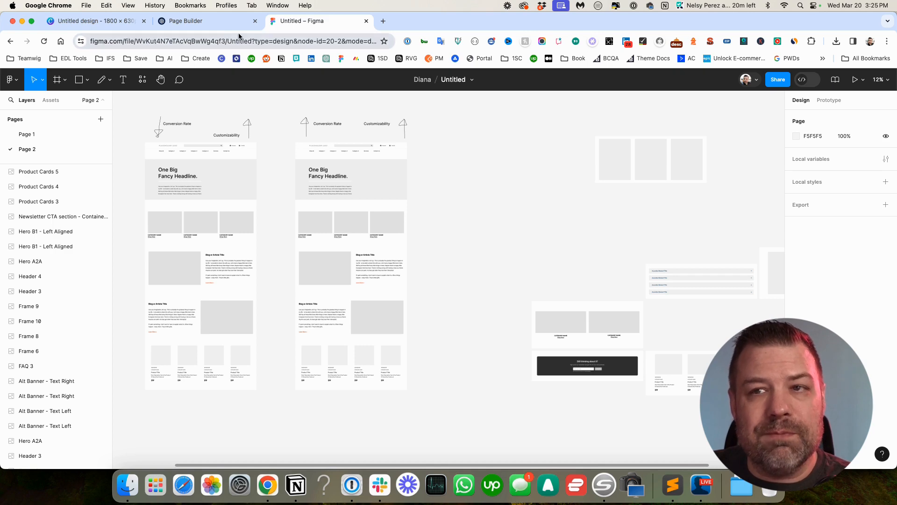
pyautogui.click(200, 20)
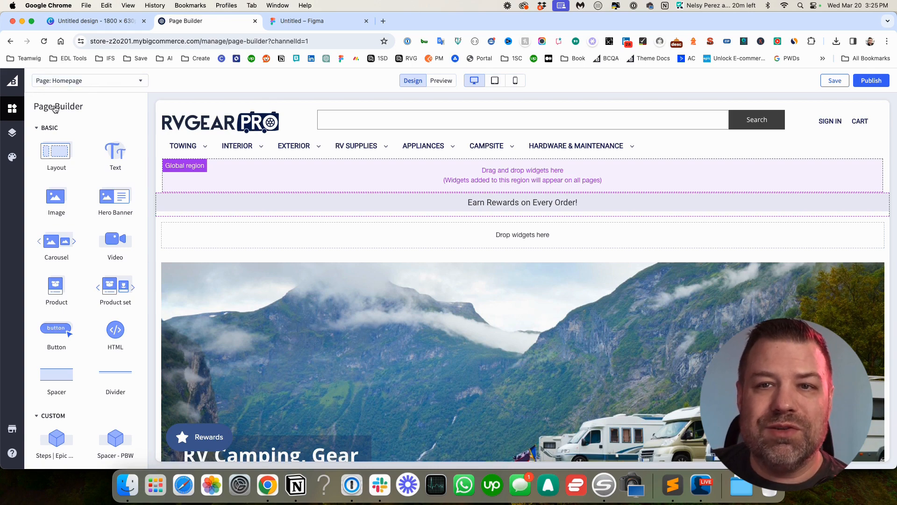
pyautogui.click(51, 415)
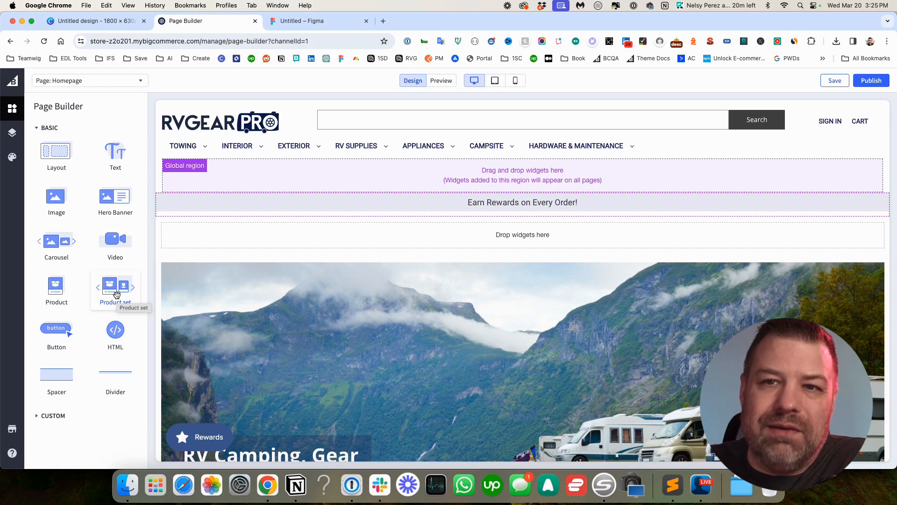
# Step: Switch back to Figma, place a copy of the second mockup's hero beside it, and move the three-box block below that copy
pyautogui.click(318, 21)
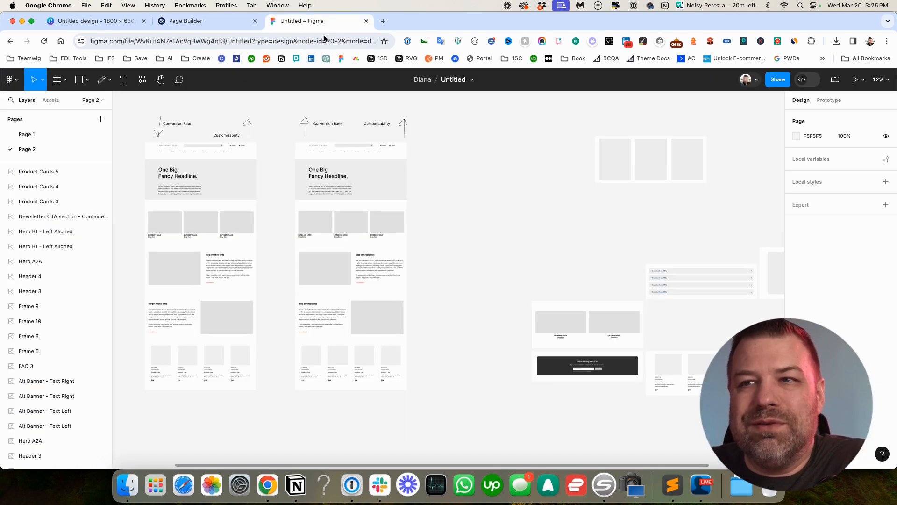
pyautogui.moveTo(482, 158); pyautogui.dragTo(349, 144)
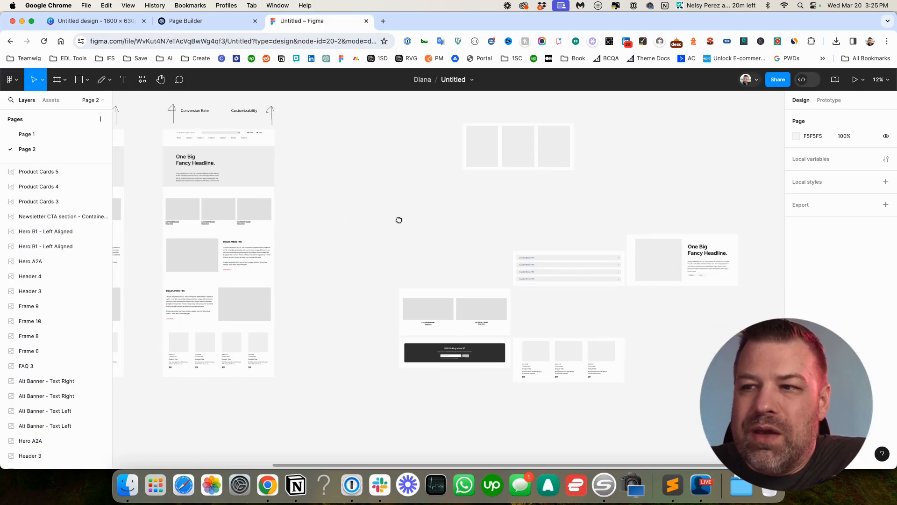
pyautogui.moveTo(235, 165); pyautogui.dragTo(410, 164)
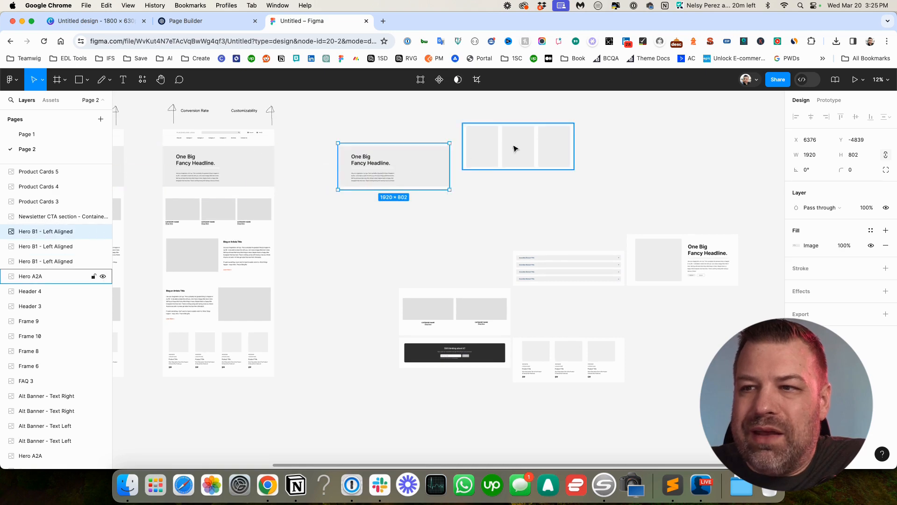
pyautogui.moveTo(514, 147); pyautogui.dragTo(419, 248)
pyautogui.click(399, 133)
# Step: Copy the second mockup's "Conversion Rate" label above the standalone hero and change its text to "Premade"
pyautogui.moveTo(199, 115); pyautogui.dragTo(354, 148)
pyautogui.scroll(2, 354, 147)
pyautogui.scroll(2, 357, 136)
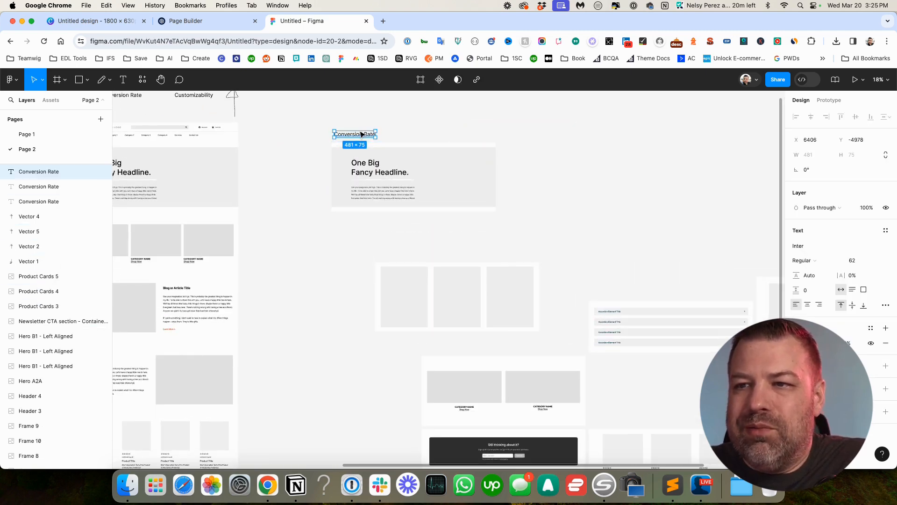
pyautogui.doubleClick(360, 136)
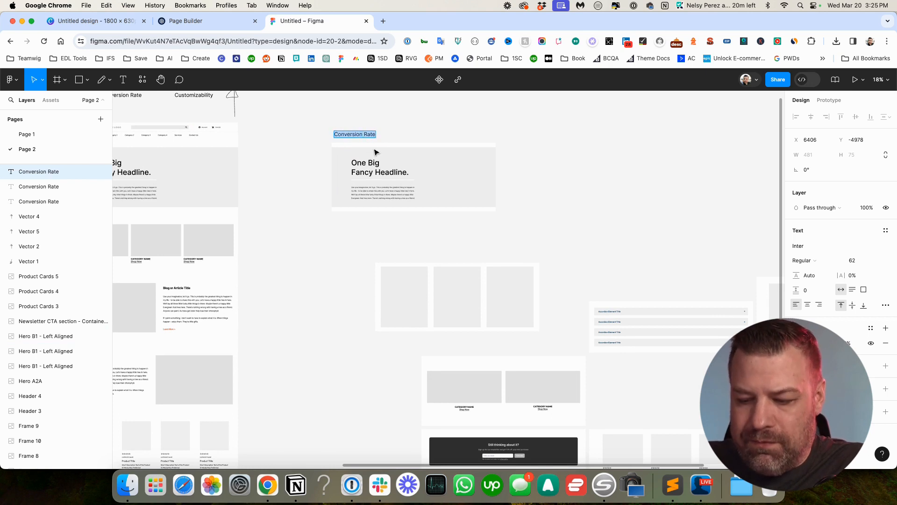
pyautogui.write('Premade')
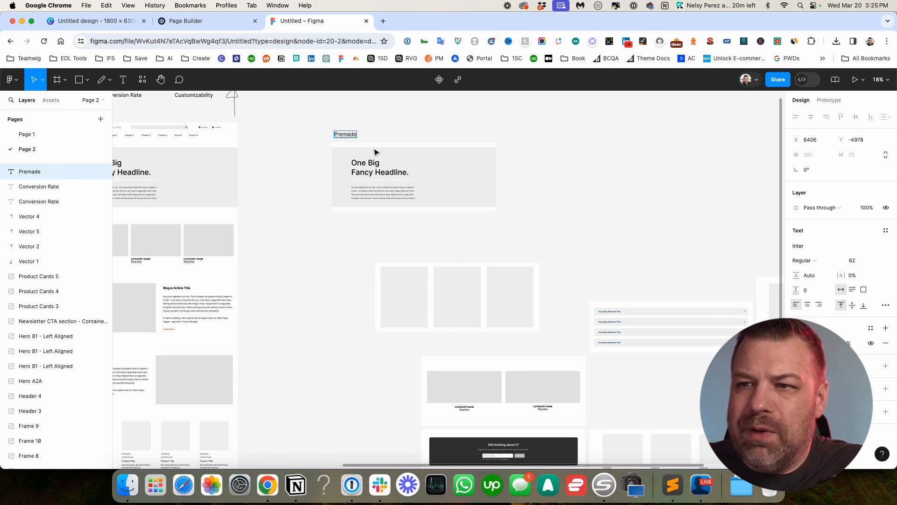
pyautogui.click(460, 108)
# Step: Duplicate the "Premade" label and hero as a pair beside the original and relabel the copy "Production"
pyautogui.moveTo(545, 128); pyautogui.dragTo(414, 133)
pyautogui.click(412, 206)
pyautogui.moveTo(385, 233); pyautogui.dragTo(218, 140)
pyautogui.moveTo(283, 177); pyautogui.dragTo(490, 180)
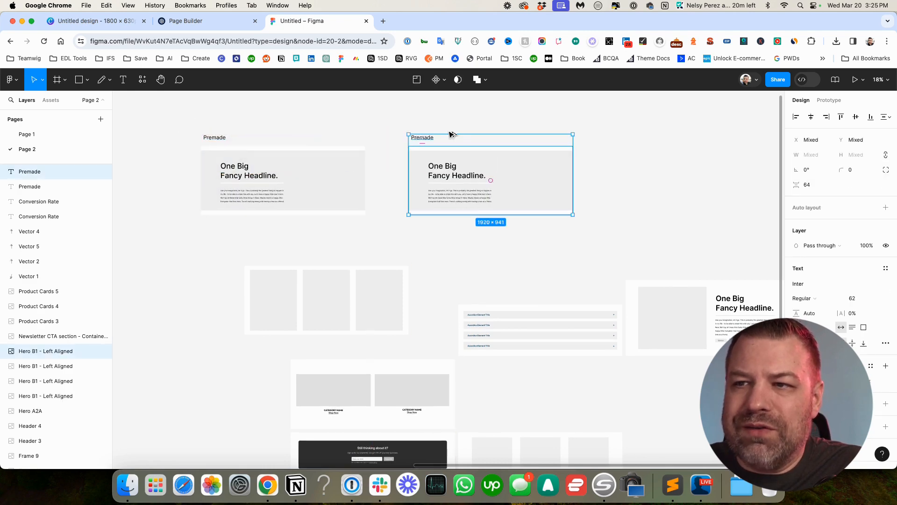
pyautogui.click(425, 136)
pyautogui.doubleClick(424, 137)
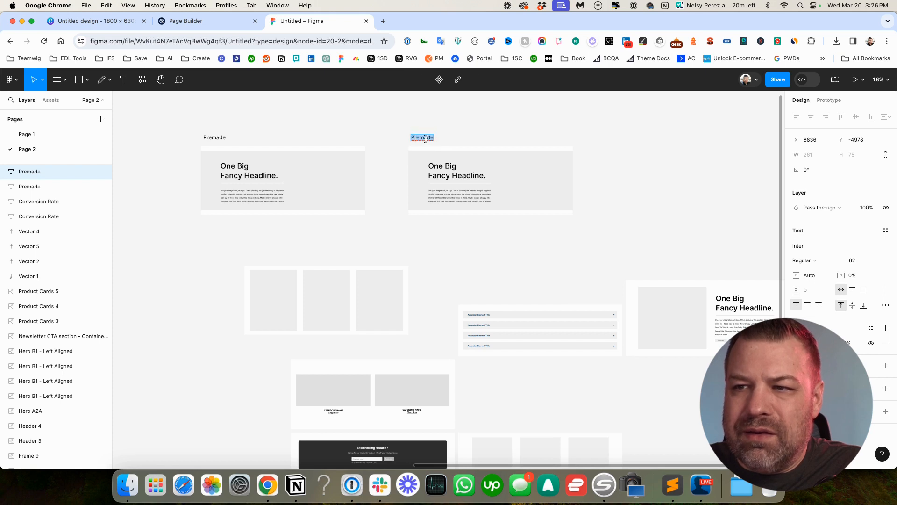
pyautogui.write('Production')
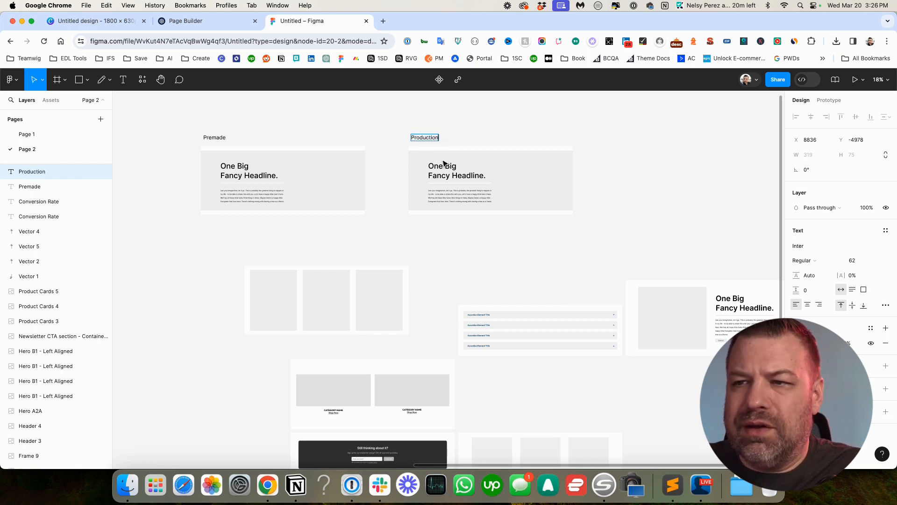
# Step: Duplicate the "Production" label and hero to form a third pair in the row and relabel it "Custom"
pyautogui.hscroll(-2, 445, 164)
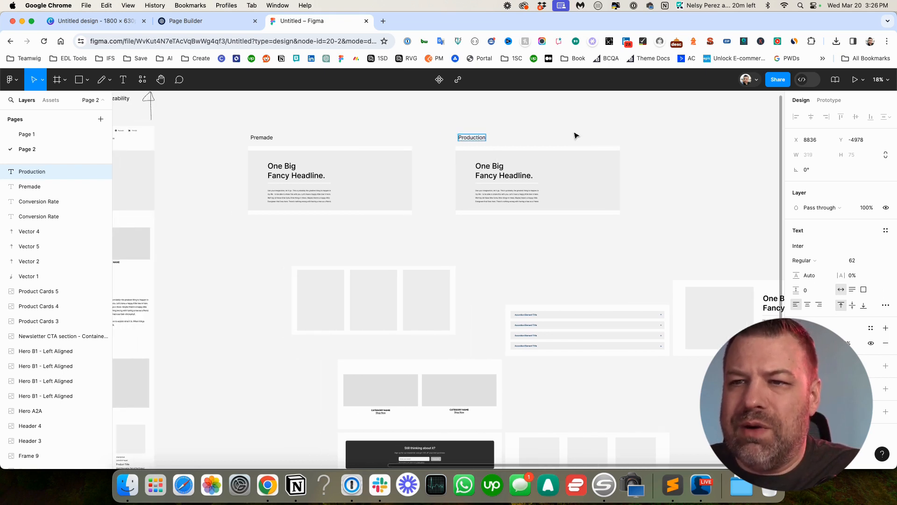
pyautogui.click(594, 132)
pyautogui.moveTo(653, 130); pyautogui.dragTo(526, 130)
pyautogui.click(546, 228)
pyautogui.moveTo(533, 237); pyautogui.dragTo(335, 141)
pyautogui.moveTo(456, 156); pyautogui.dragTo(550, 162)
pyautogui.click(555, 137)
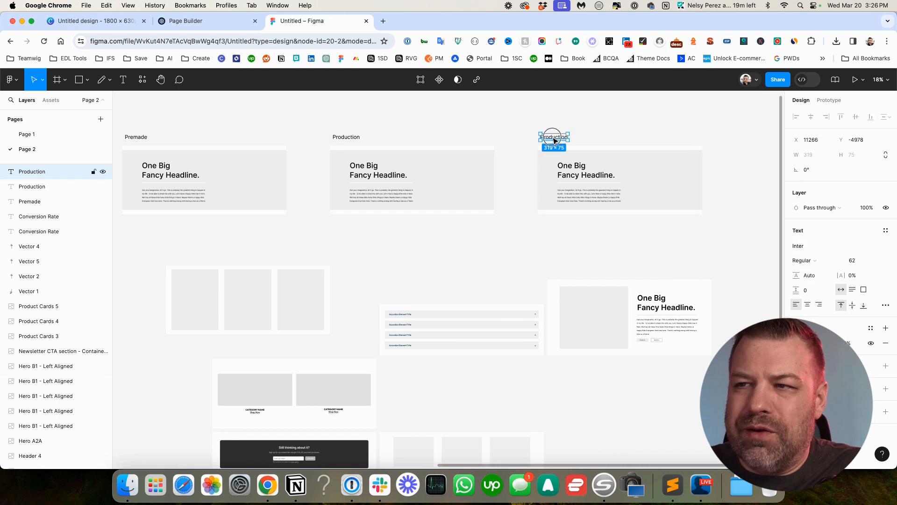
pyautogui.doubleClick(554, 137)
pyautogui.write('Custom')
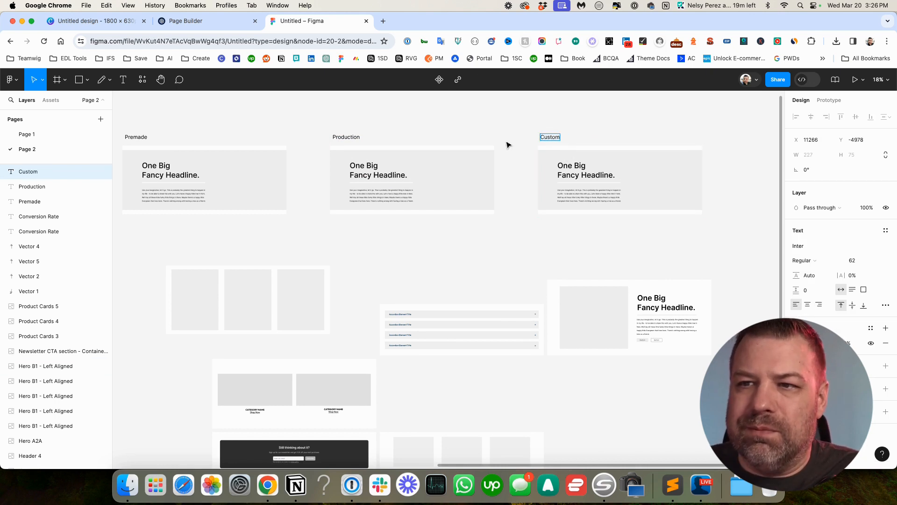
pyautogui.press('Escape')
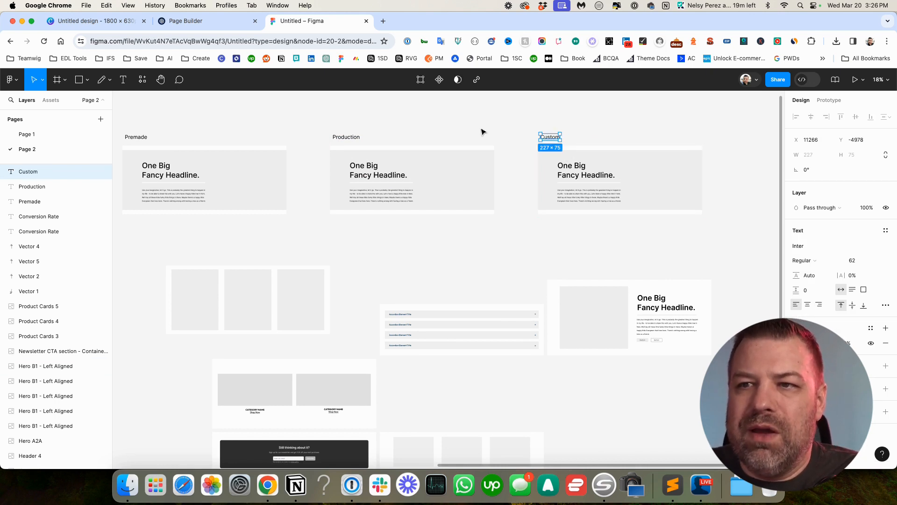
# Step: Switch to the Page Builder and add a Hero Banner widget in the empty column above the homepage's mountain image
pyautogui.click(186, 21)
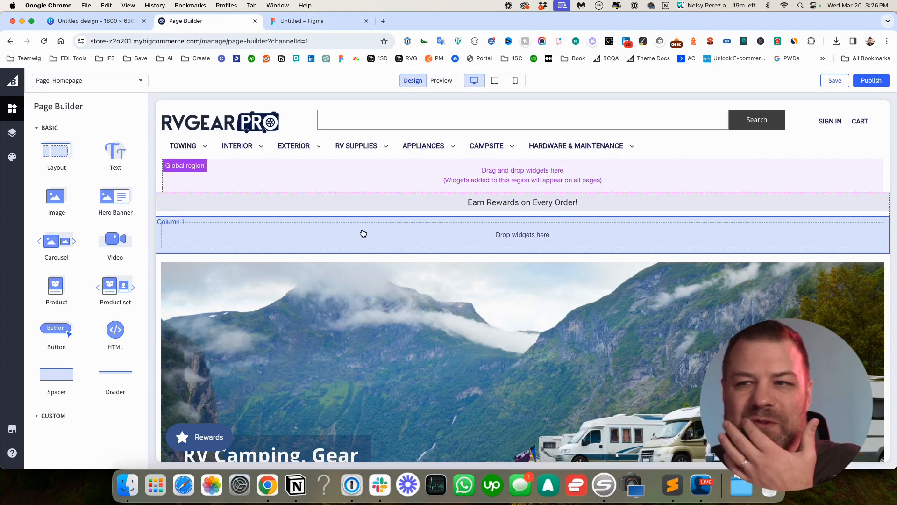
pyautogui.scroll(-1, 363, 233)
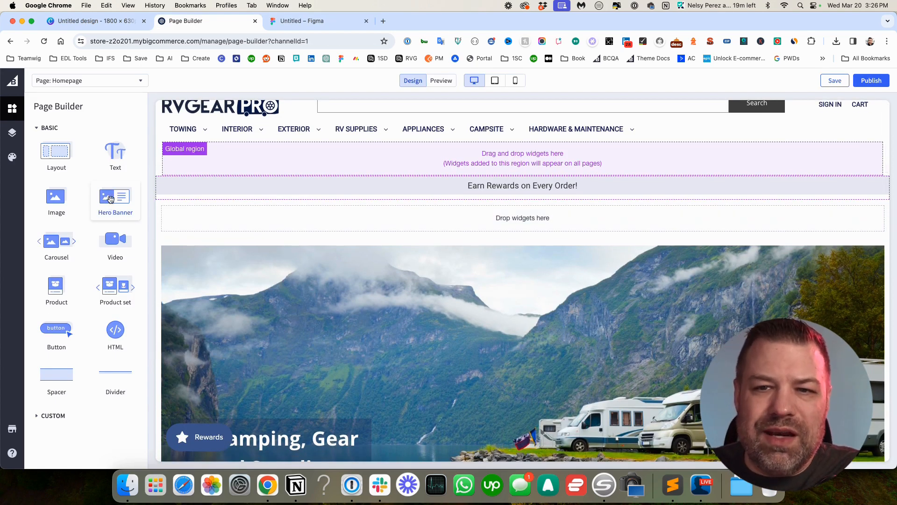
pyautogui.moveTo(110, 200); pyautogui.dragTo(404, 230)
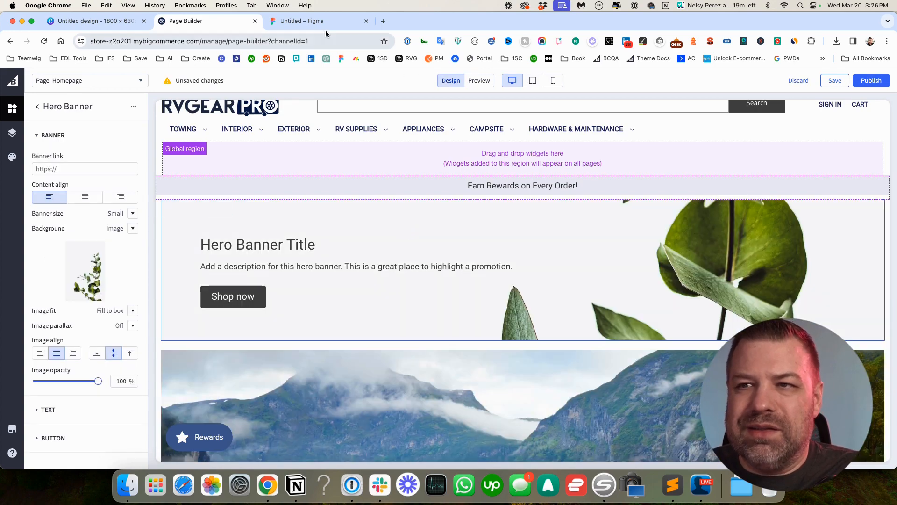
pyautogui.click(306, 21)
pyautogui.click(196, 21)
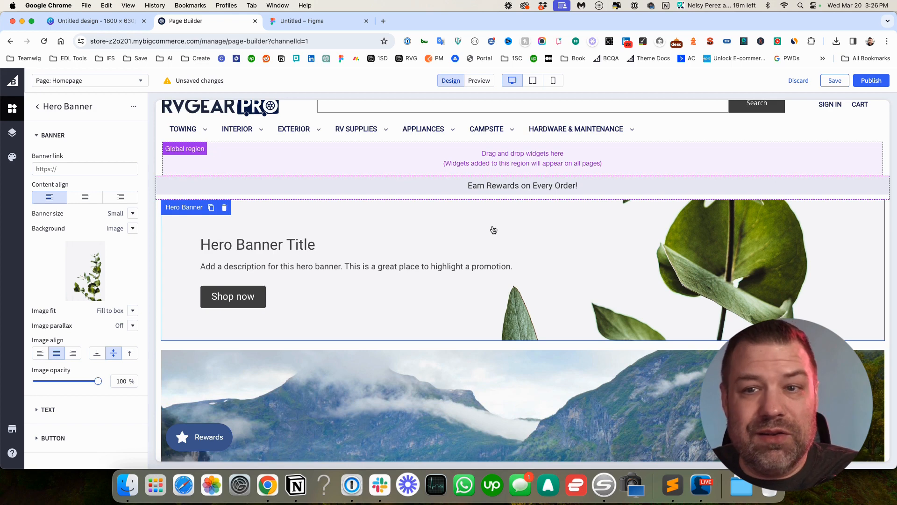
pyautogui.scroll(1, 723, 270)
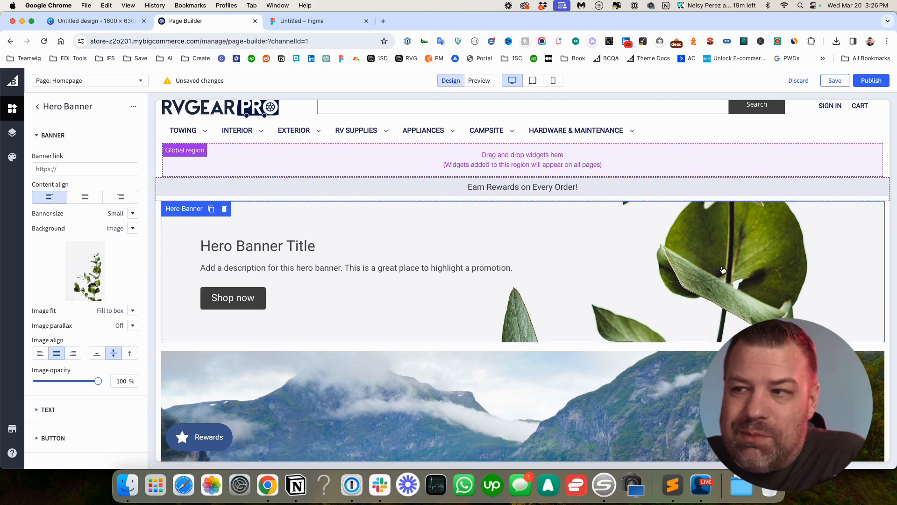
# Step: Try centre and right content alignment on the hero banner and return it to left alignment
pyautogui.moveTo(99, 276)
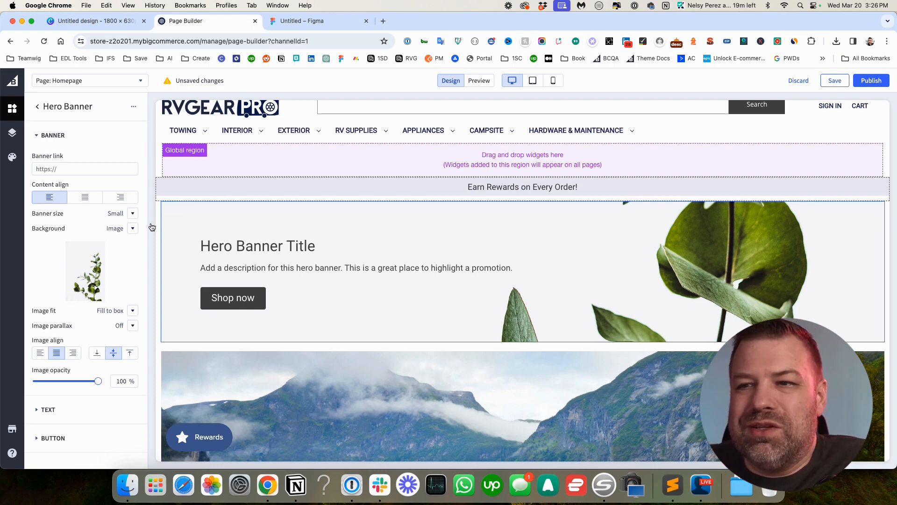
pyautogui.click(85, 197)
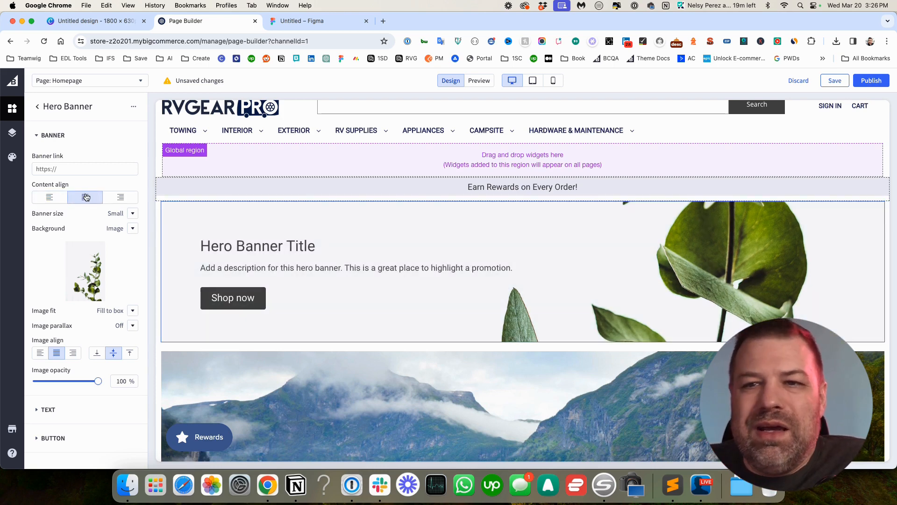
pyautogui.click(121, 199)
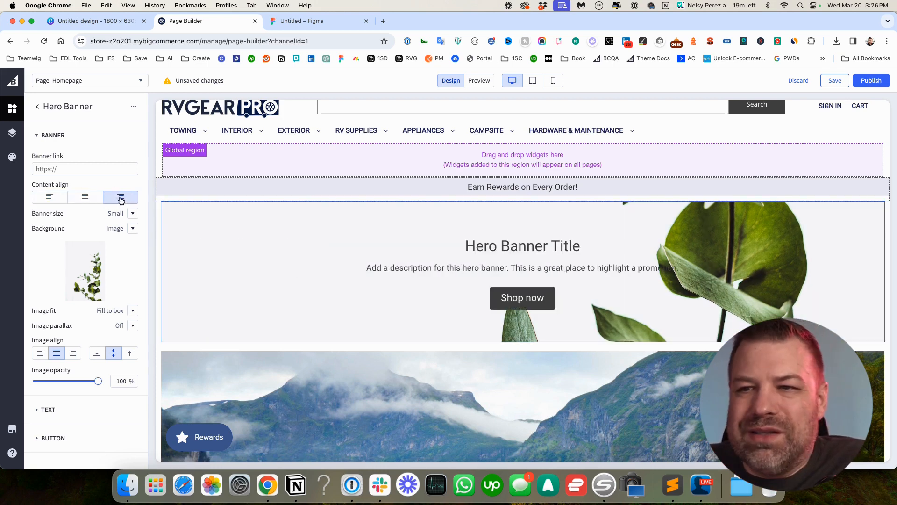
pyautogui.click(49, 197)
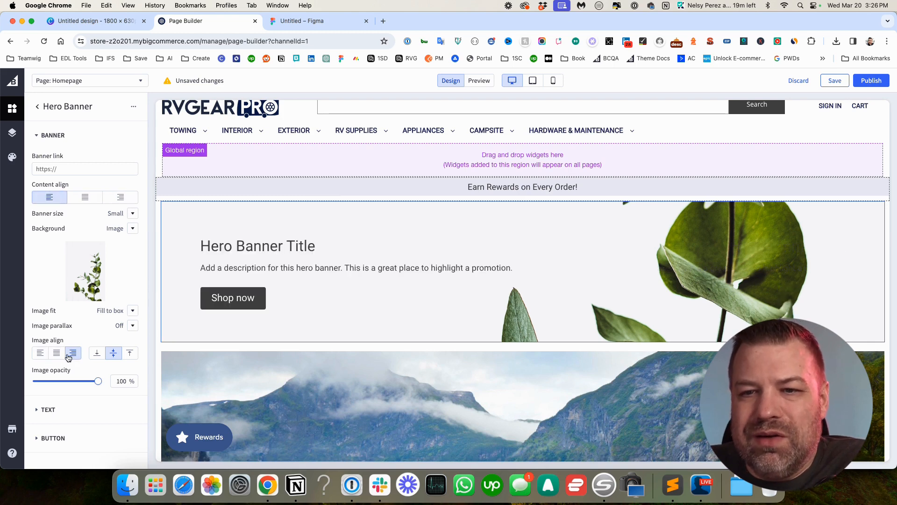
# Step: Try left, top and bottom alignment for the hero banner's image and return it to centre both horizontally and vertically
pyautogui.click(38, 354)
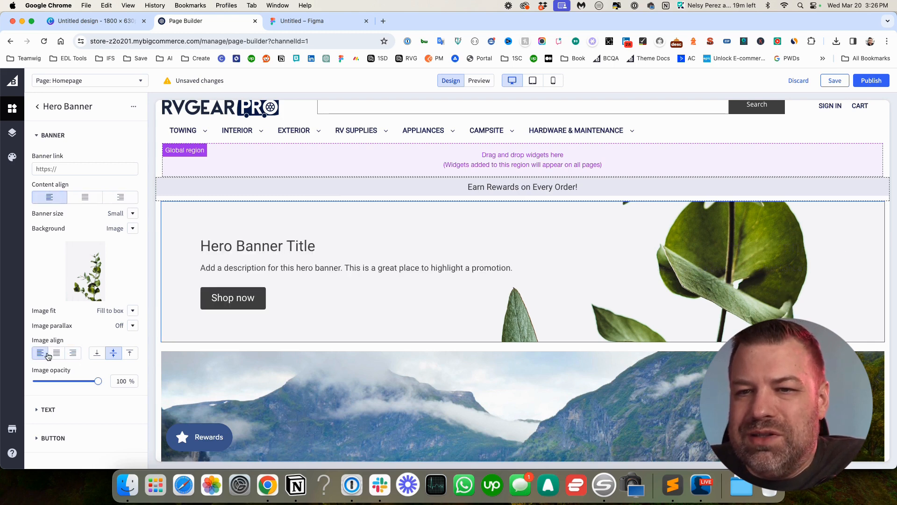
pyautogui.click(57, 353)
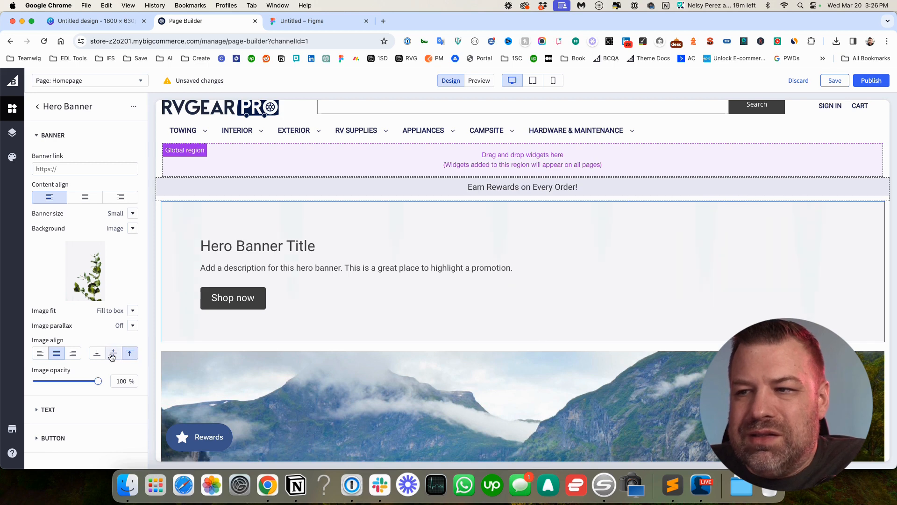
pyautogui.click(97, 353)
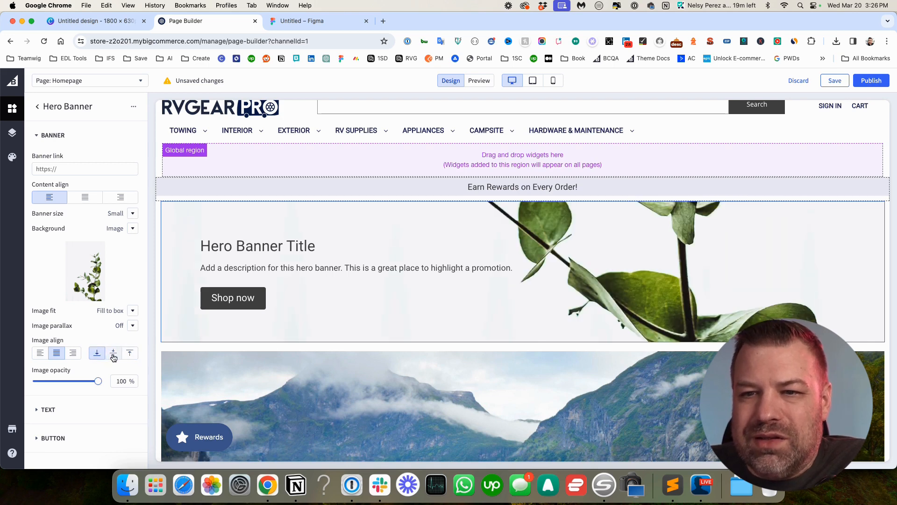
pyautogui.click(112, 354)
# Step: Set the hero banner's image fit to "Fit to box" and align the image right
pyautogui.click(134, 311)
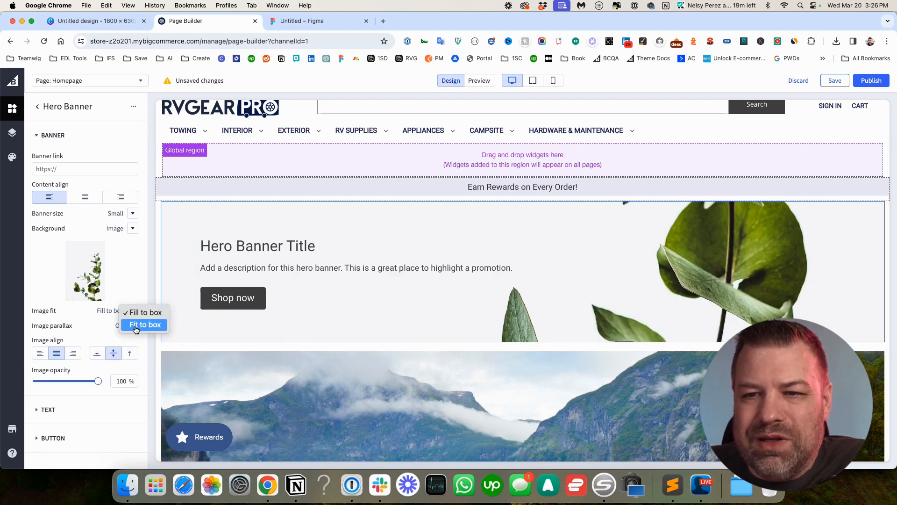
pyautogui.click(135, 325)
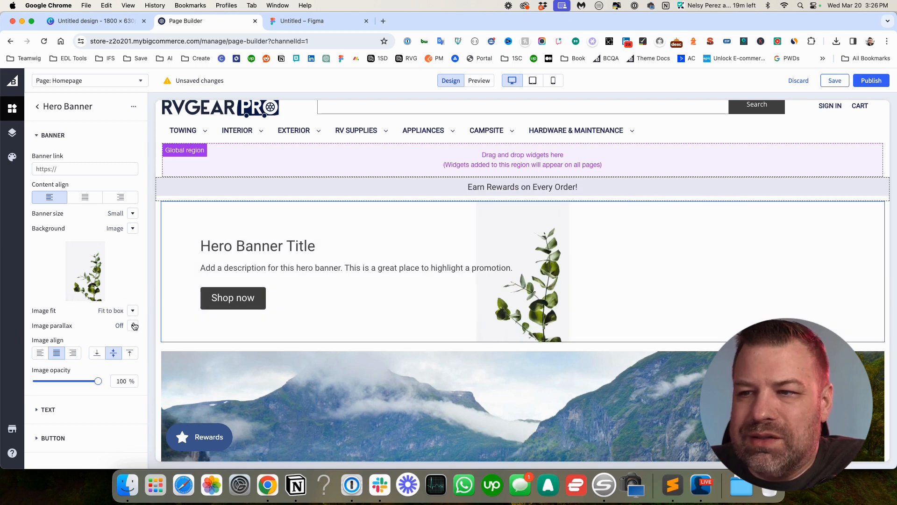
pyautogui.click(73, 354)
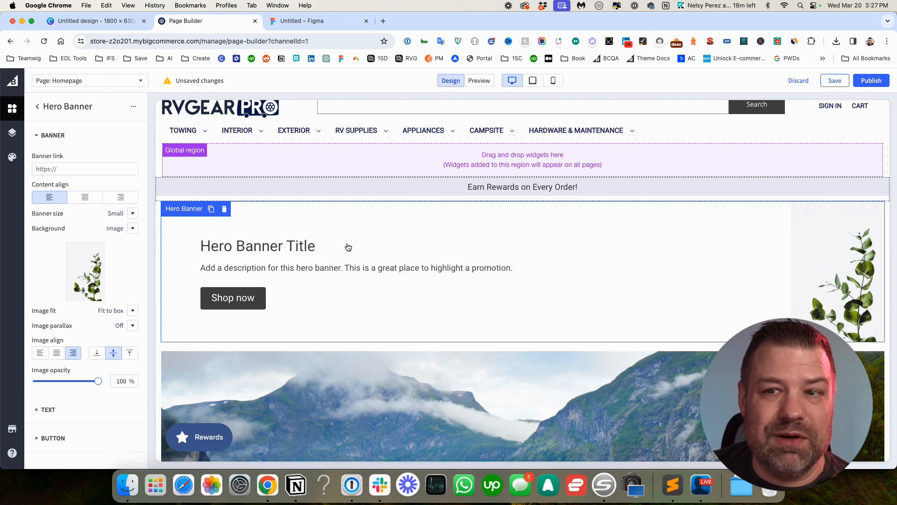
# Step: Return to the widget list and collapse the Basic group to view the custom widgets
pyautogui.click(57, 108)
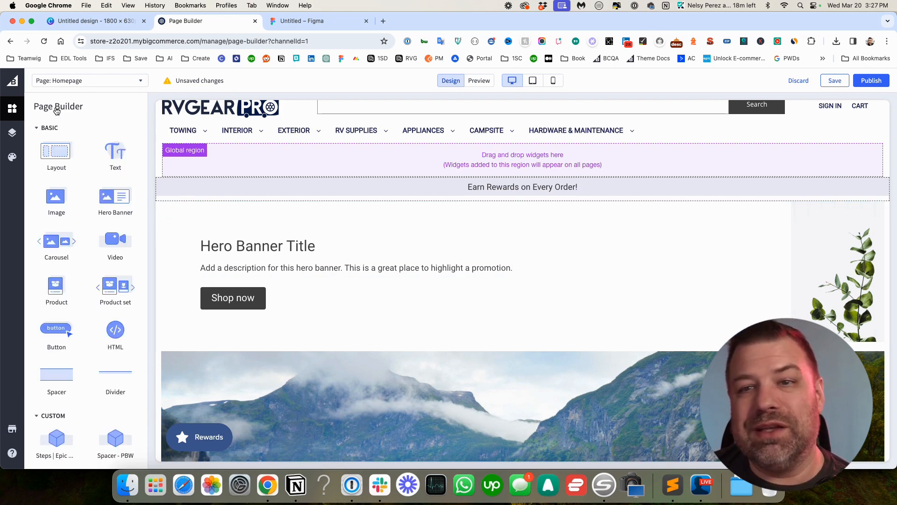
pyautogui.click(49, 128)
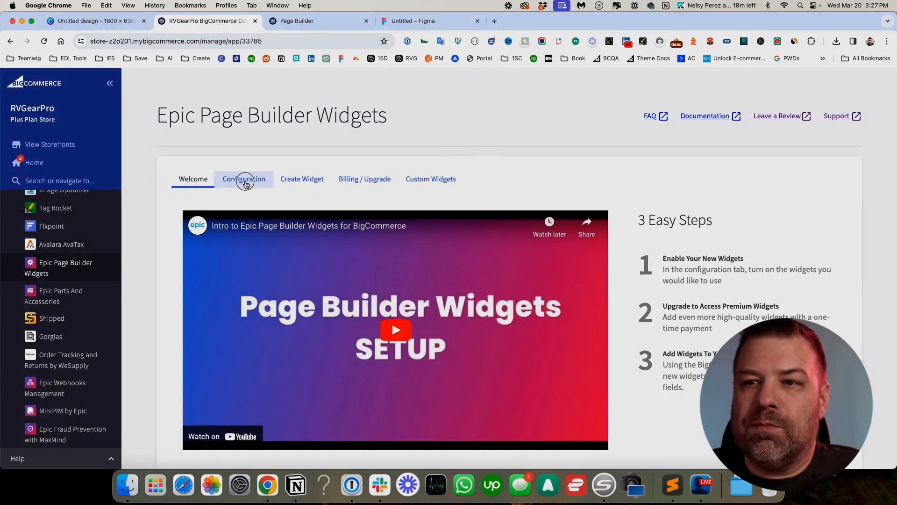
# Step: Open the Epic Page Builder Widgets configuration and browse the catalogue of available widgets and their enabled states
pyautogui.click(244, 180)
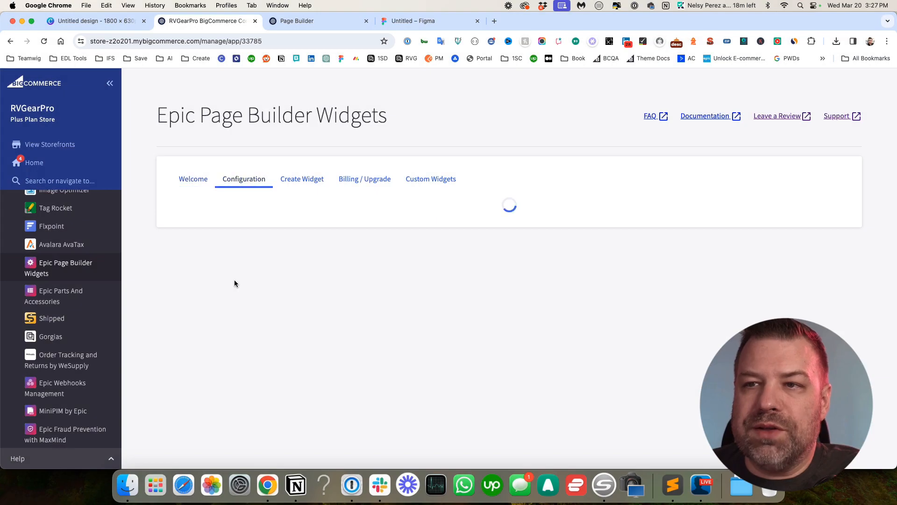
pyautogui.scroll(-5, 267, 263)
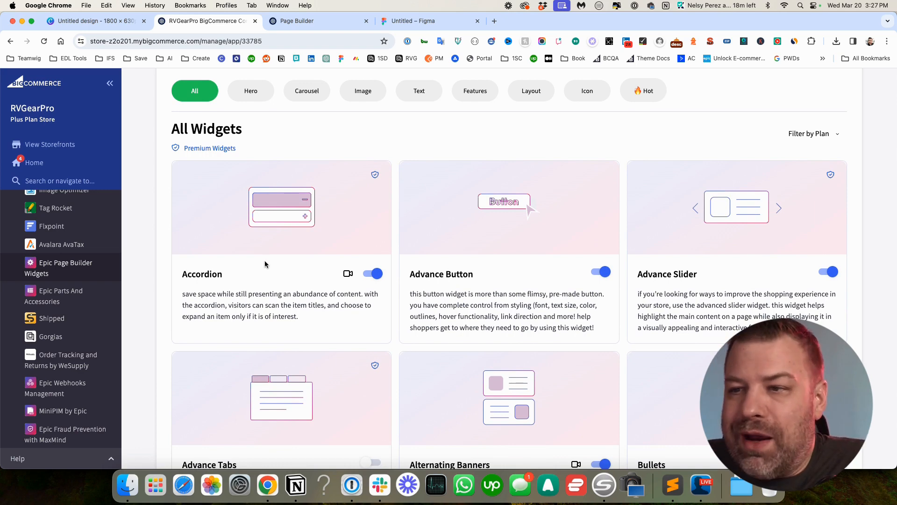
pyautogui.scroll(-3, 266, 265)
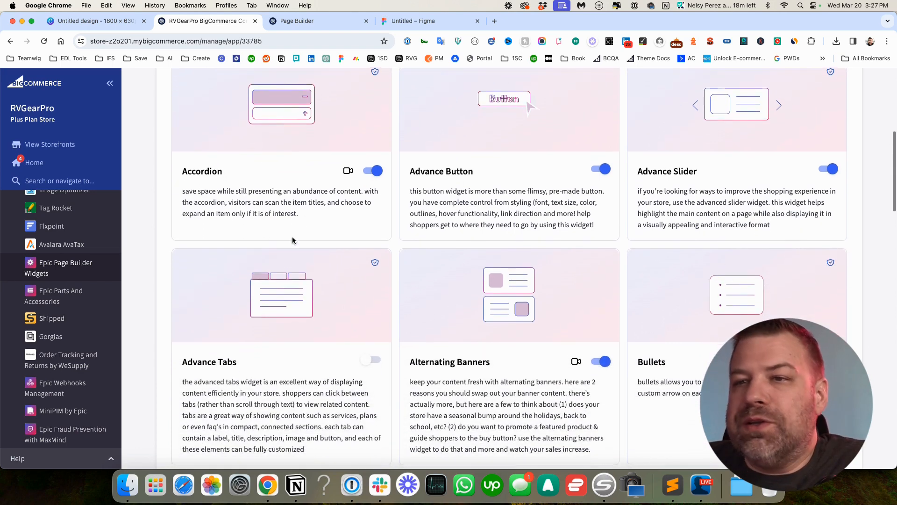
pyautogui.scroll(-4, 737, 222)
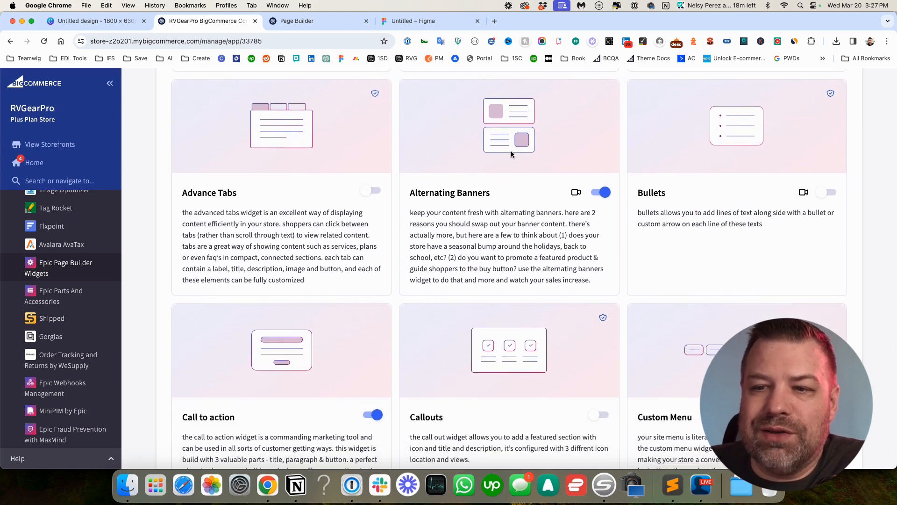
pyautogui.scroll(-5, 495, 273)
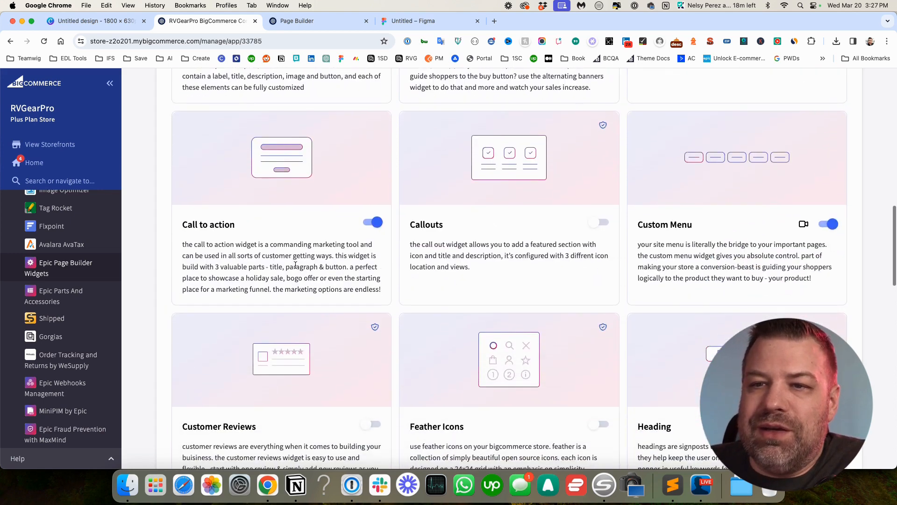
pyautogui.scroll(-10, 693, 197)
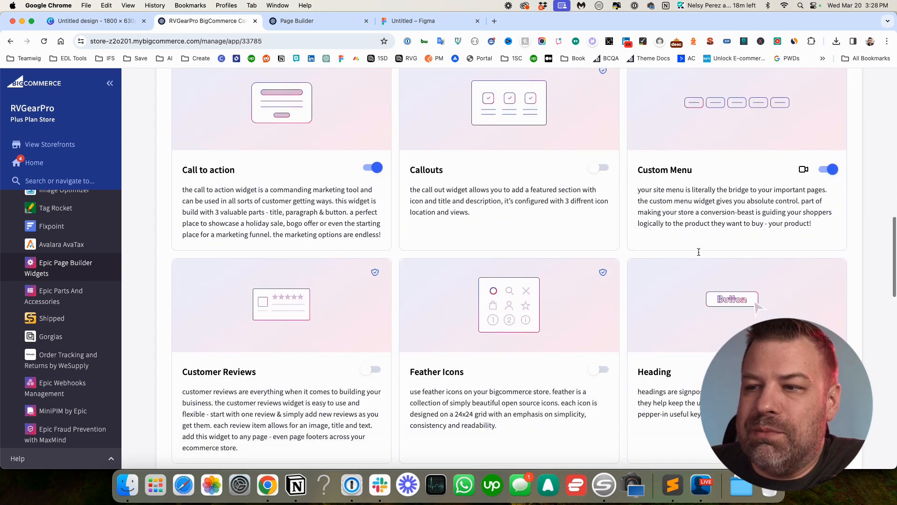
pyautogui.scroll(-1, 696, 250)
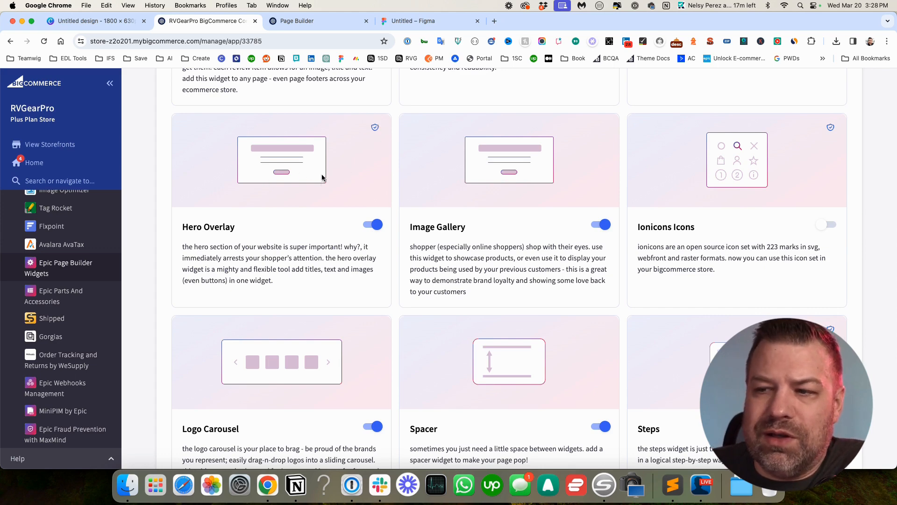
pyautogui.scroll(-10, 322, 177)
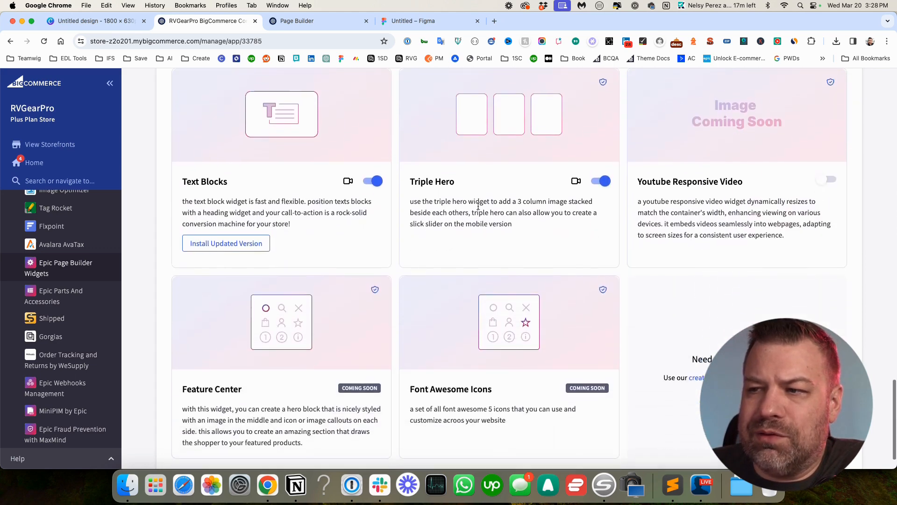
pyautogui.scroll(10, 478, 206)
# Step: Switch to the Page Builder homepage and inspect the image settings of the existing RV Camping hero overlay
pyautogui.click(308, 21)
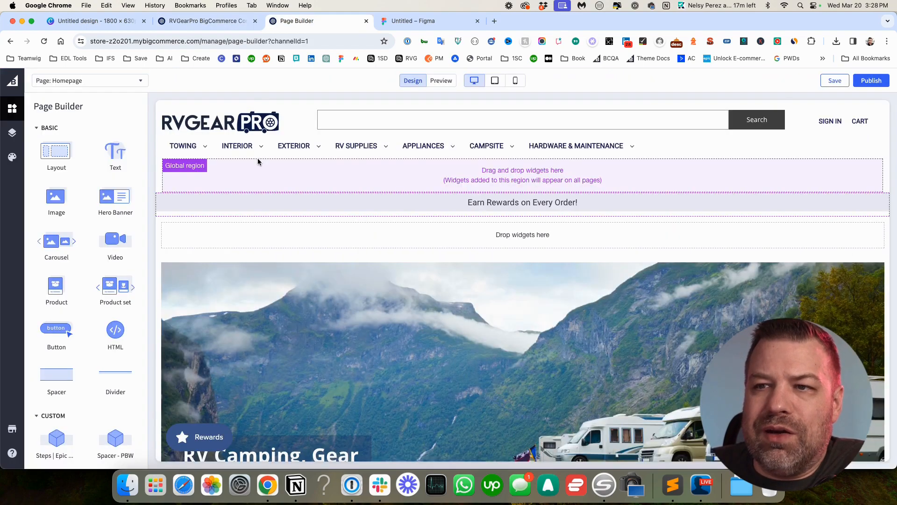
pyautogui.scroll(-10, 261, 166)
pyautogui.scroll(5, 355, 178)
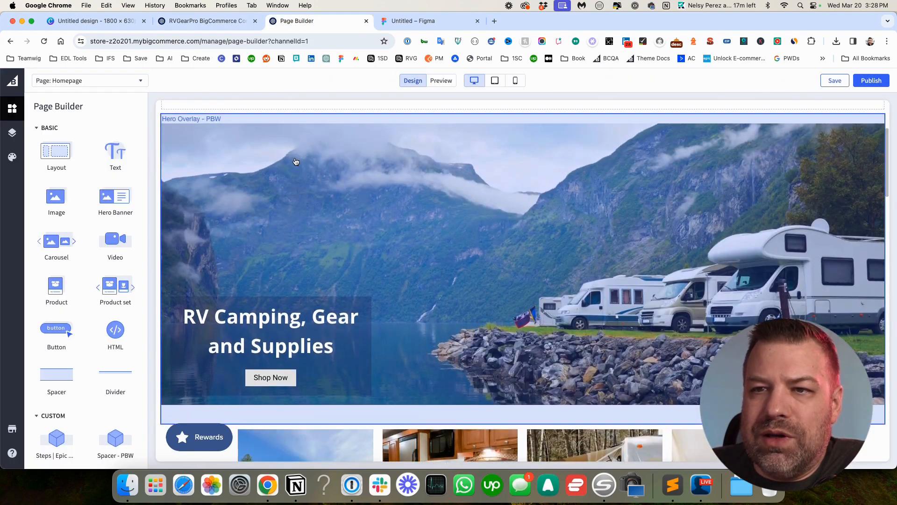
pyautogui.click(296, 161)
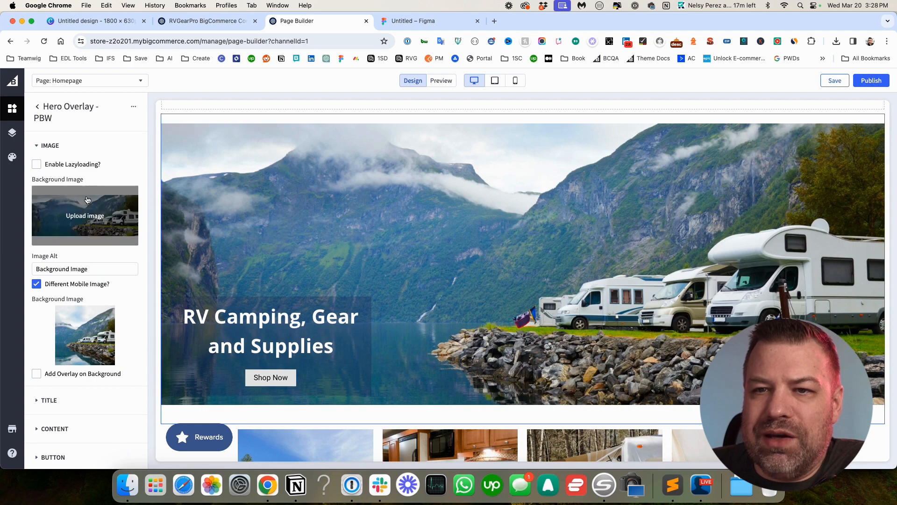
pyautogui.click(39, 108)
# Step: Add a custom Hero Overlay widget to the homepage between the Earn Rewards bar and the existing hero
pyautogui.scroll(-8, 85, 358)
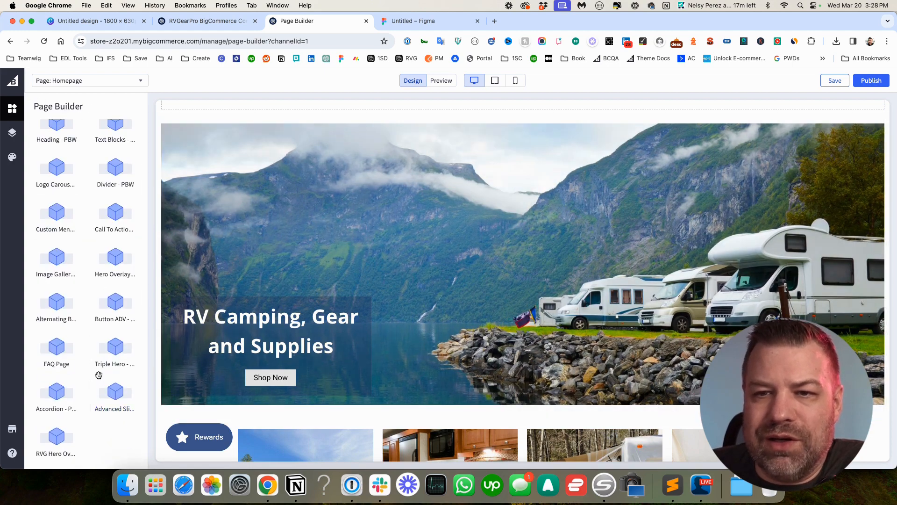
pyautogui.scroll(1, 98, 376)
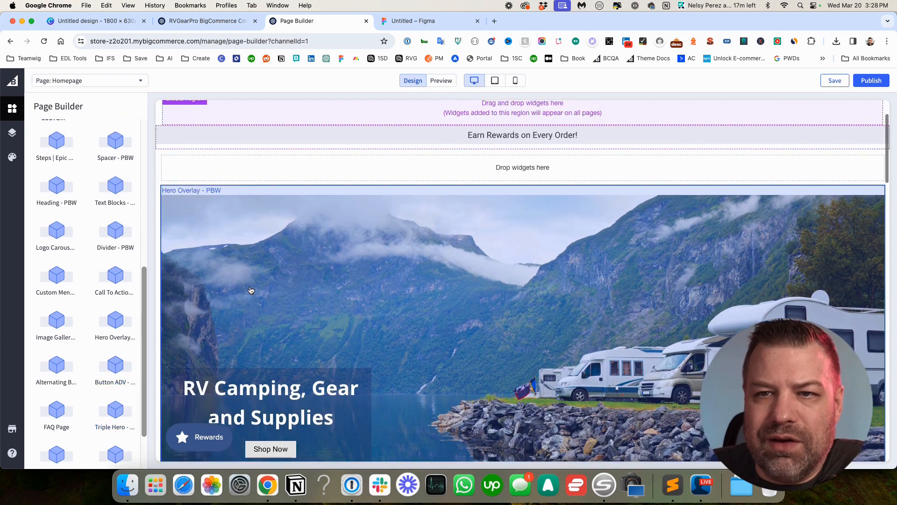
pyautogui.scroll(3, 102, 300)
pyautogui.scroll(-6, 102, 301)
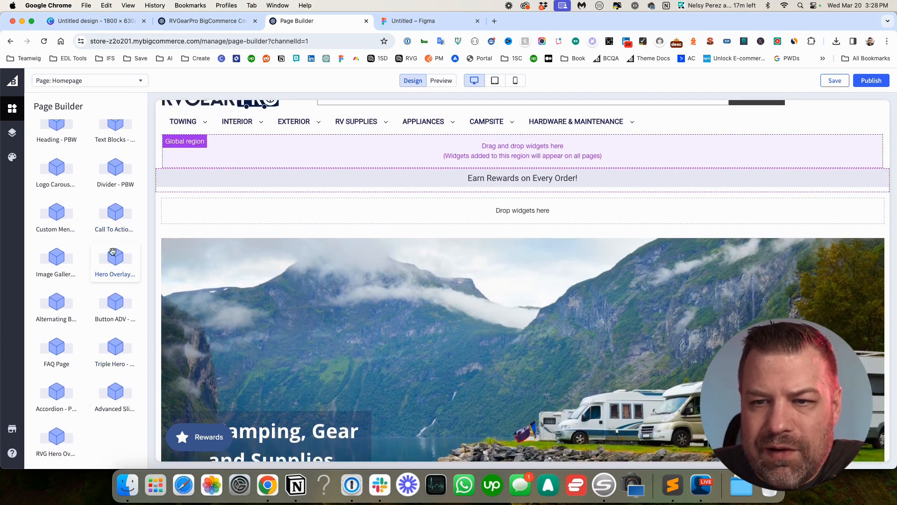
pyautogui.moveTo(115, 258); pyautogui.dragTo(335, 216)
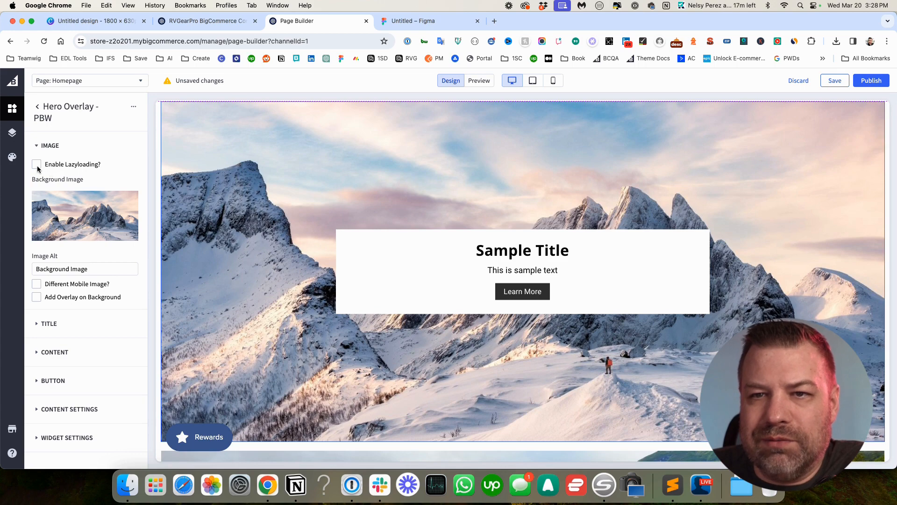
# Step: Enable a different mobile image for the new hero overlay and check it in the mobile view before returning to desktop view
pyautogui.moveTo(89, 270); pyautogui.dragTo(1, 268)
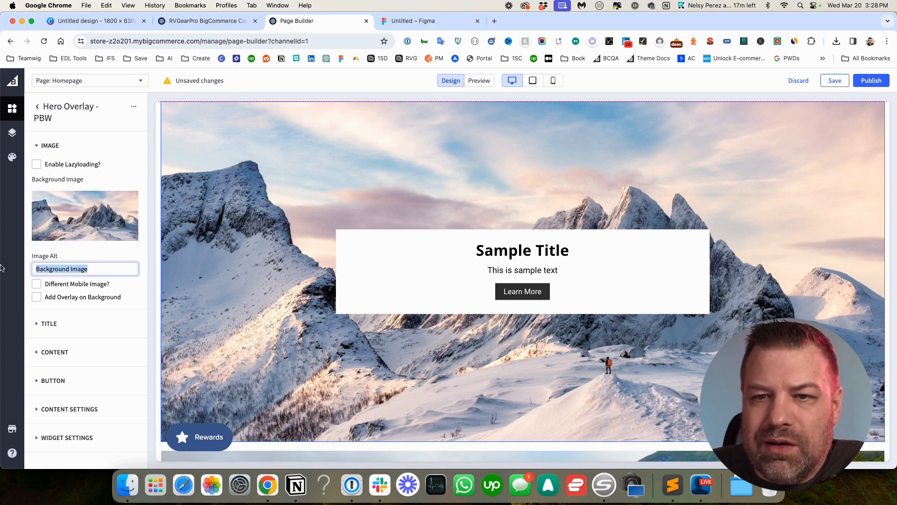
pyautogui.click(37, 286)
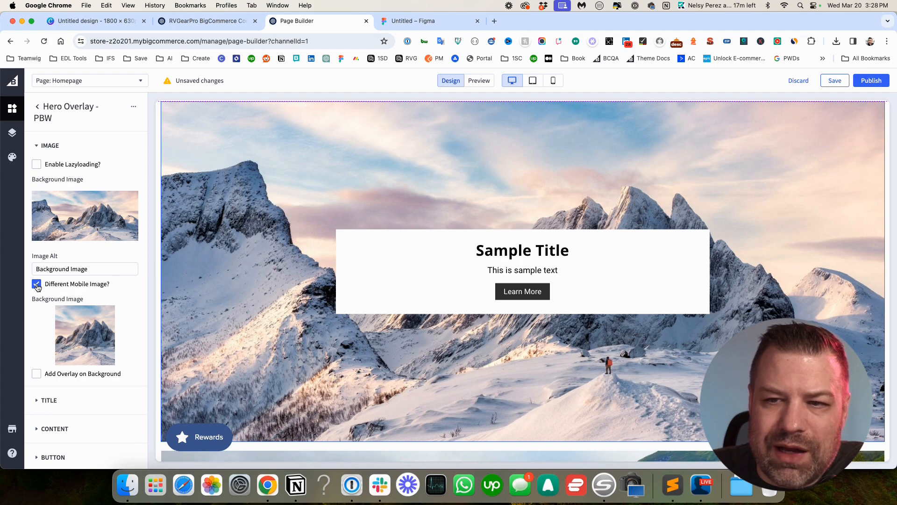
pyautogui.click(552, 81)
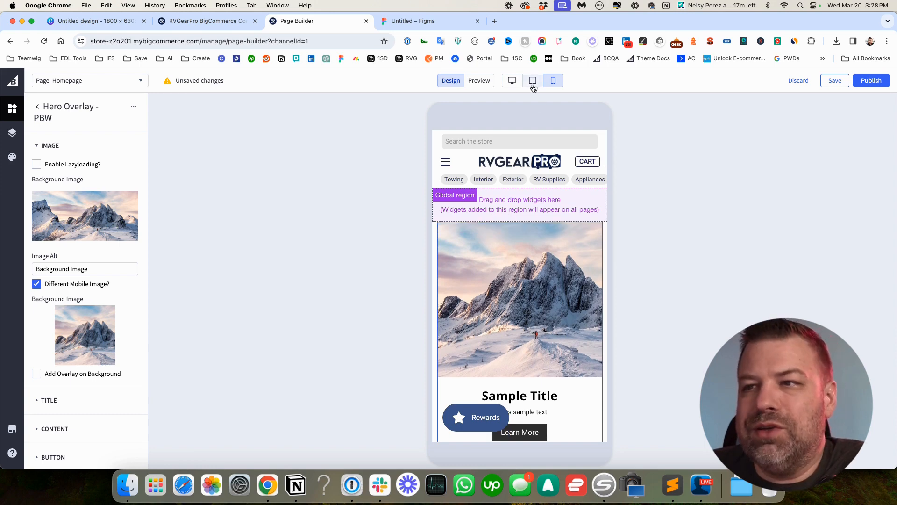
pyautogui.click(512, 80)
# Step: Set the element type of the new hero overlay's title to H1
pyautogui.scroll(-2, 656, 282)
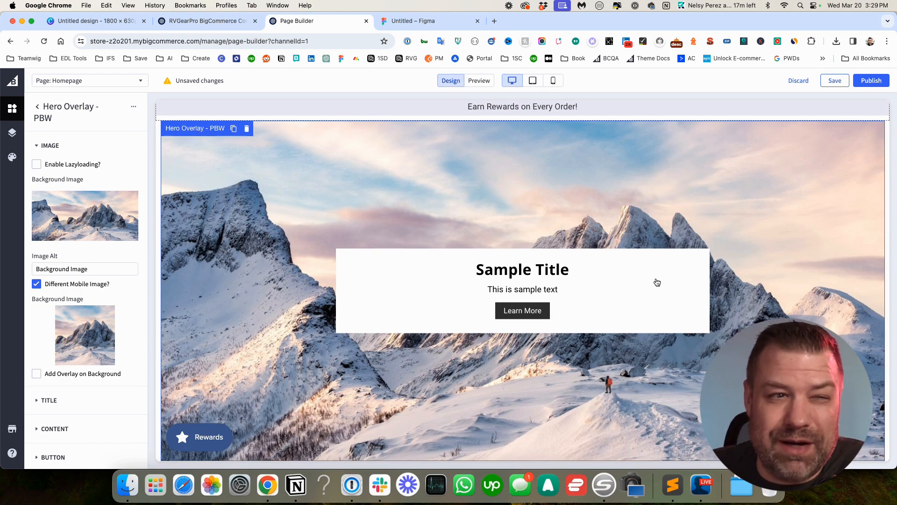
pyautogui.scroll(-2, 56, 334)
pyautogui.click(48, 341)
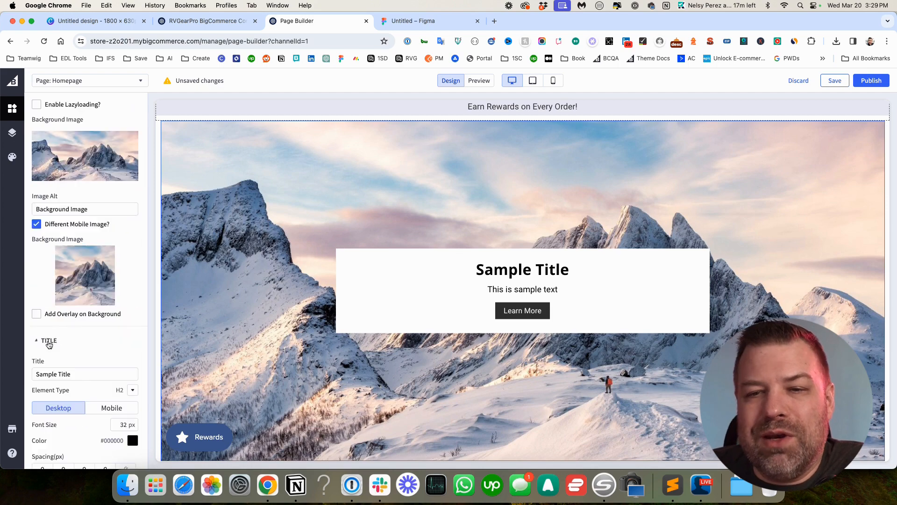
pyautogui.scroll(-3, 47, 343)
pyautogui.click(73, 239)
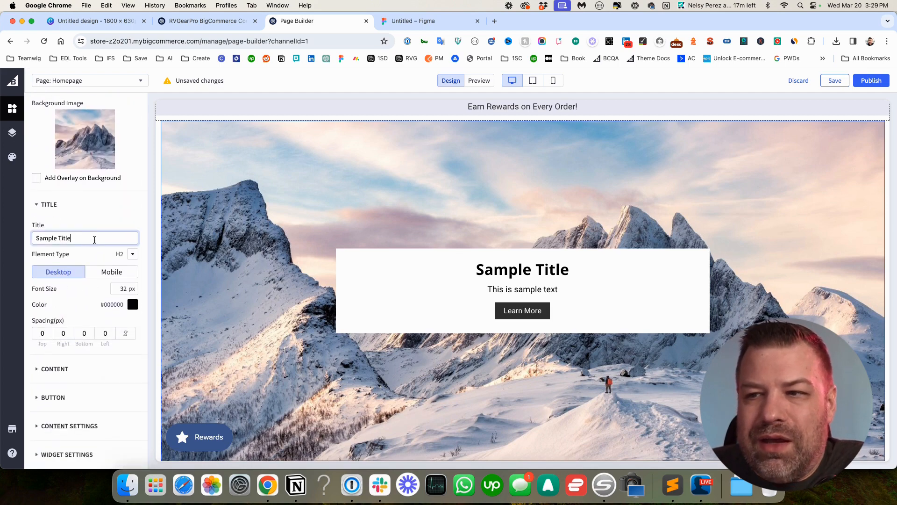
pyautogui.moveTo(94, 239); pyautogui.dragTo(45, 253)
pyautogui.click(124, 256)
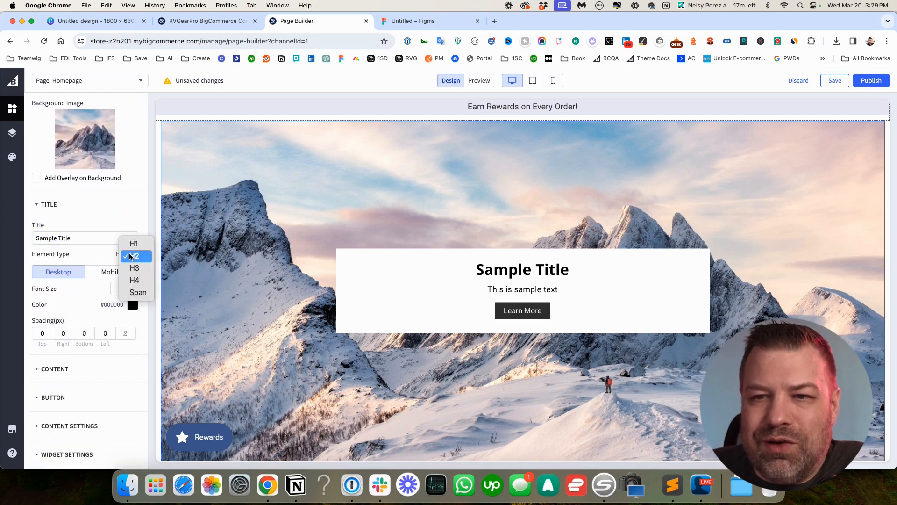
pyautogui.click(135, 244)
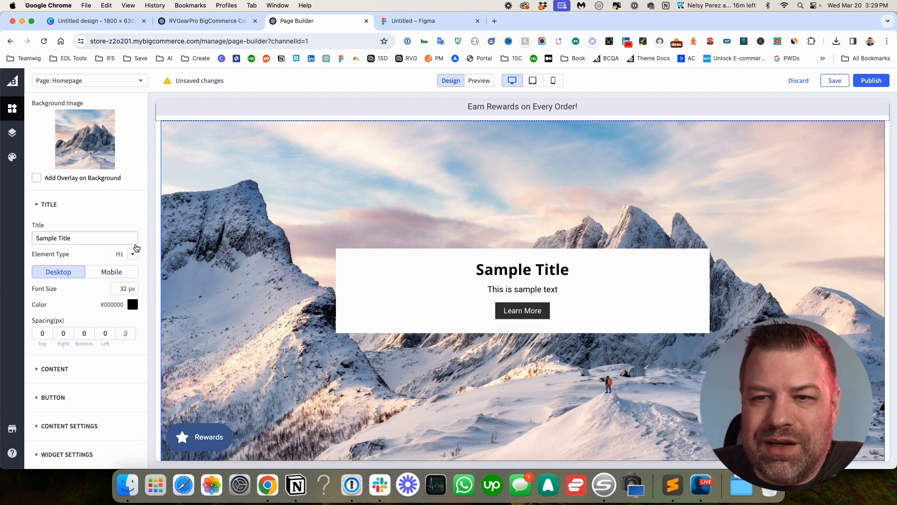
# Step: Compare the title's desktop and mobile font size, color and spacing options
pyautogui.click(99, 275)
pyautogui.click(62, 274)
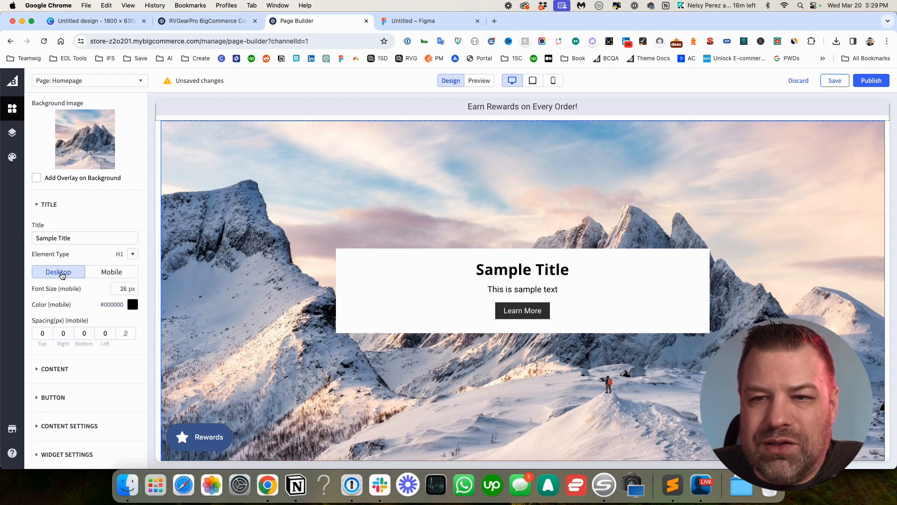
pyautogui.click(107, 275)
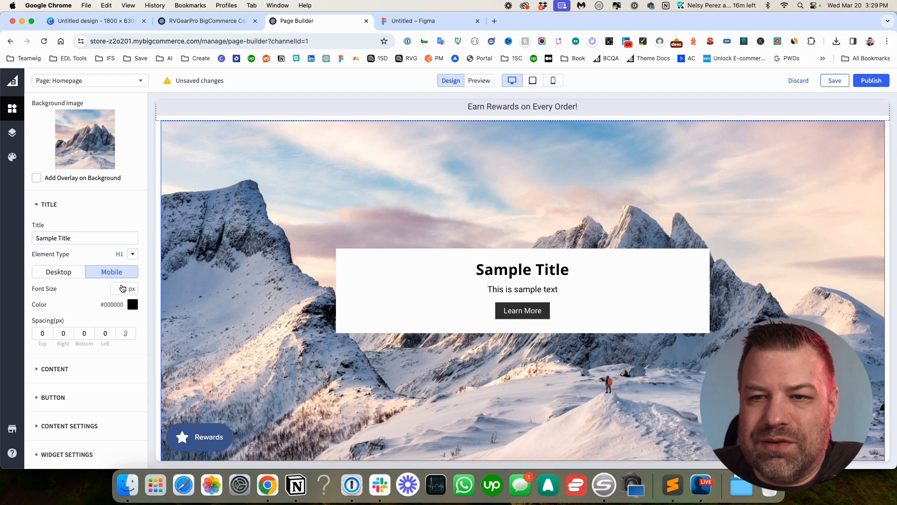
pyautogui.click(56, 272)
pyautogui.click(42, 333)
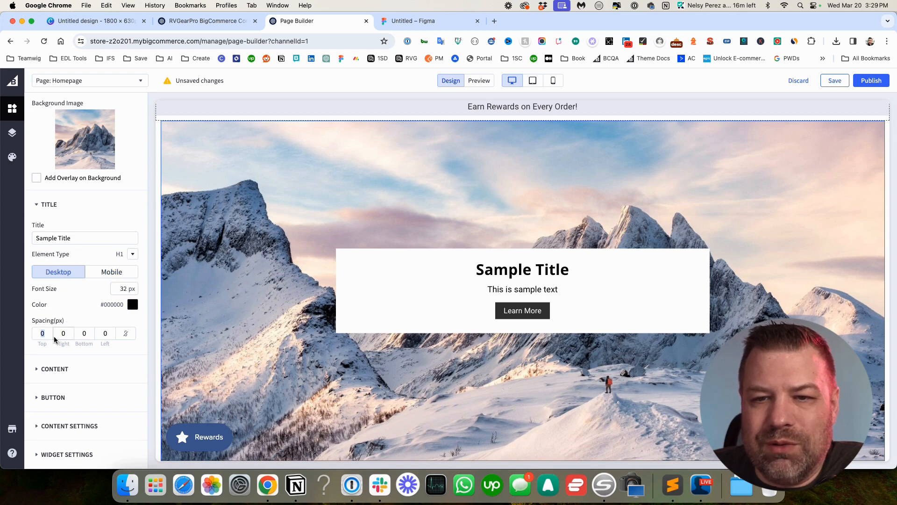
# Step: Review the hero overlay's content text and its desktop and mobile styling options
pyautogui.click(55, 368)
pyautogui.scroll(-5, 70, 364)
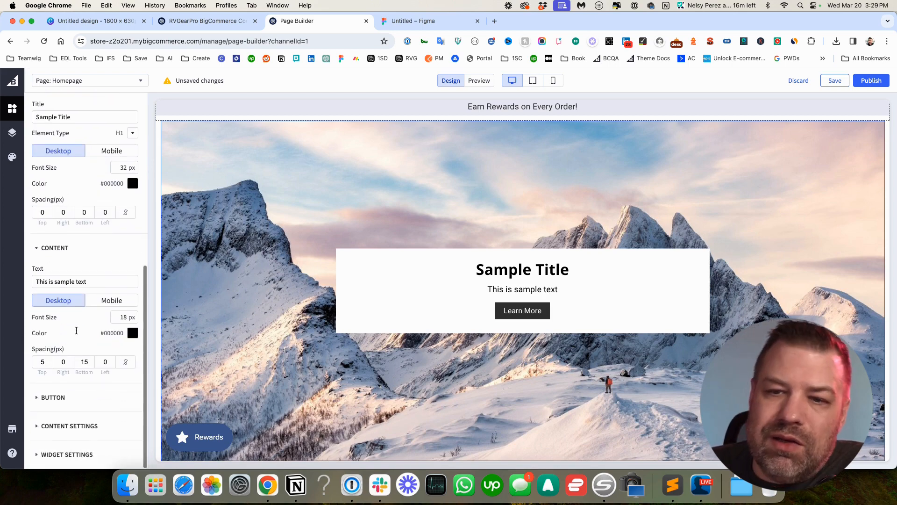
pyautogui.click(88, 280)
pyautogui.press('super+a')
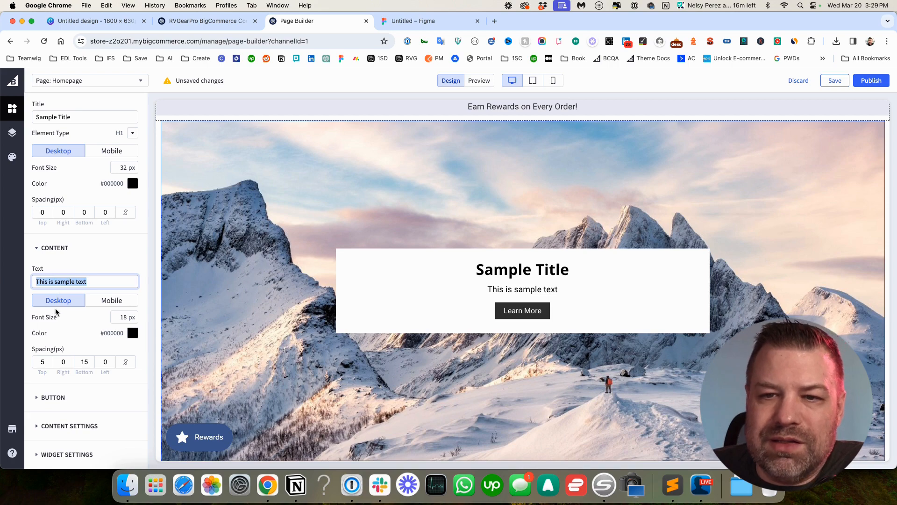
pyautogui.click(111, 304)
pyautogui.click(63, 304)
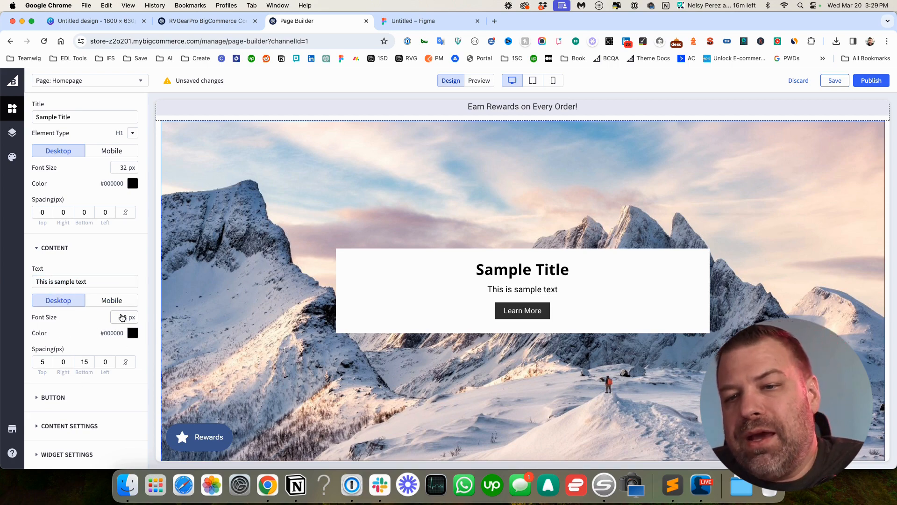
# Step: Review the hero overlay's button text, link, padding and color options
pyautogui.click(53, 397)
pyautogui.scroll(-5, 66, 327)
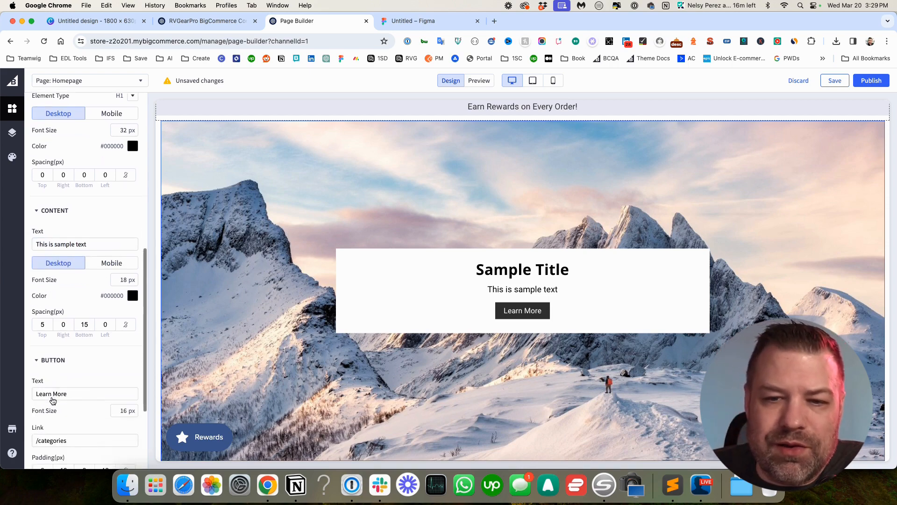
pyautogui.tripleClick(73, 265)
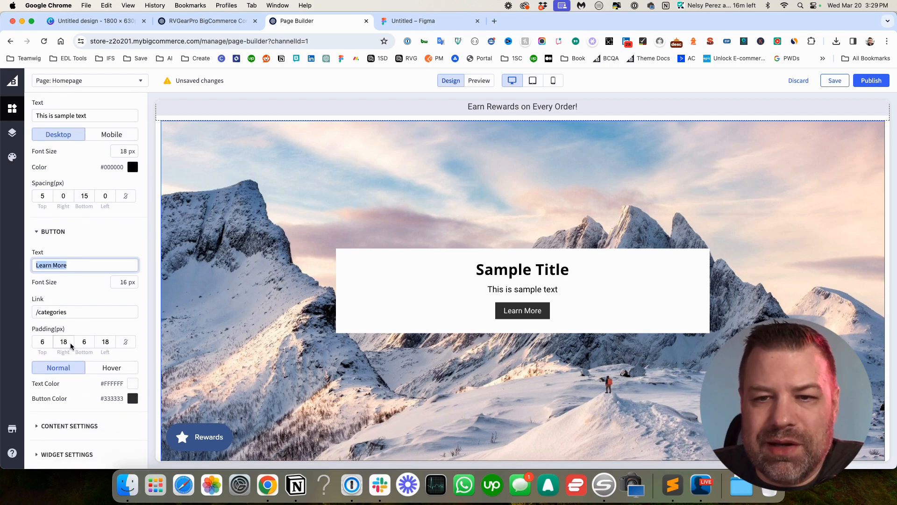
# Step: Review the hero overlay's content settings and widget settings, including alignment, padding, margin and border
pyautogui.click(81, 426)
pyautogui.scroll(-4, 84, 423)
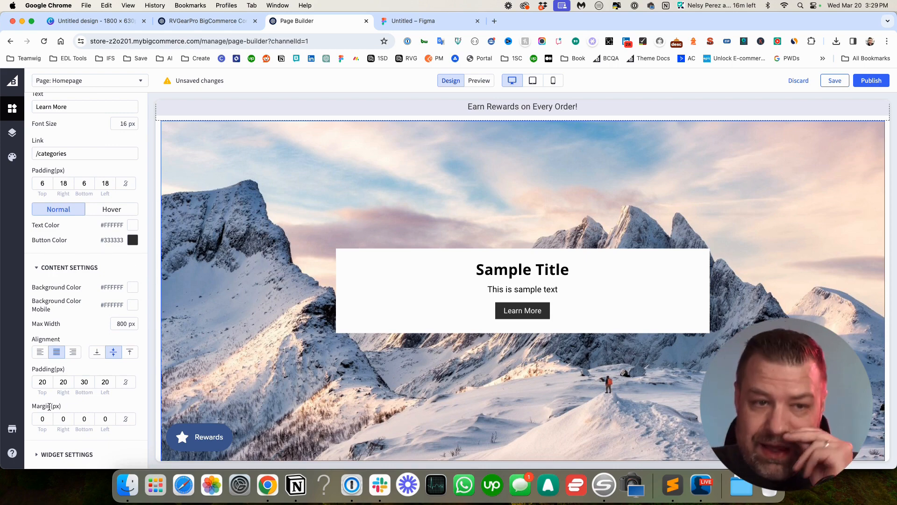
pyautogui.click(67, 454)
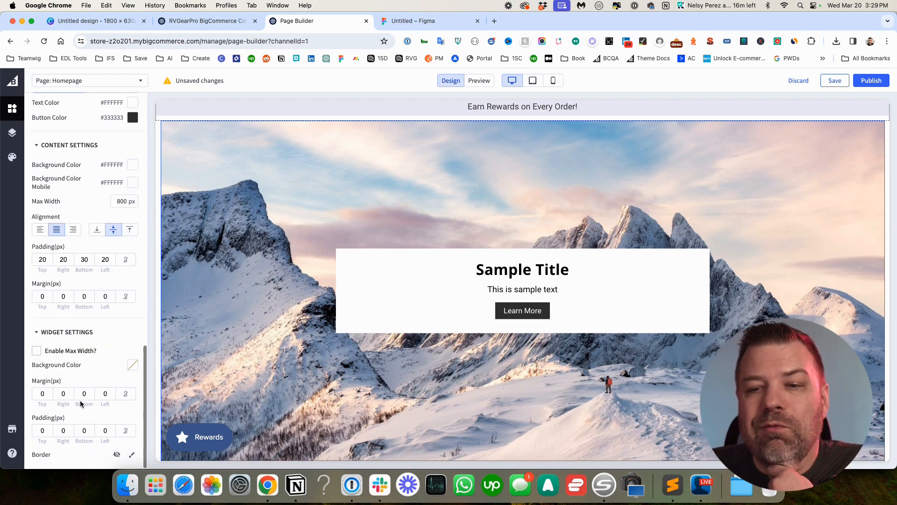
pyautogui.scroll(10, 81, 403)
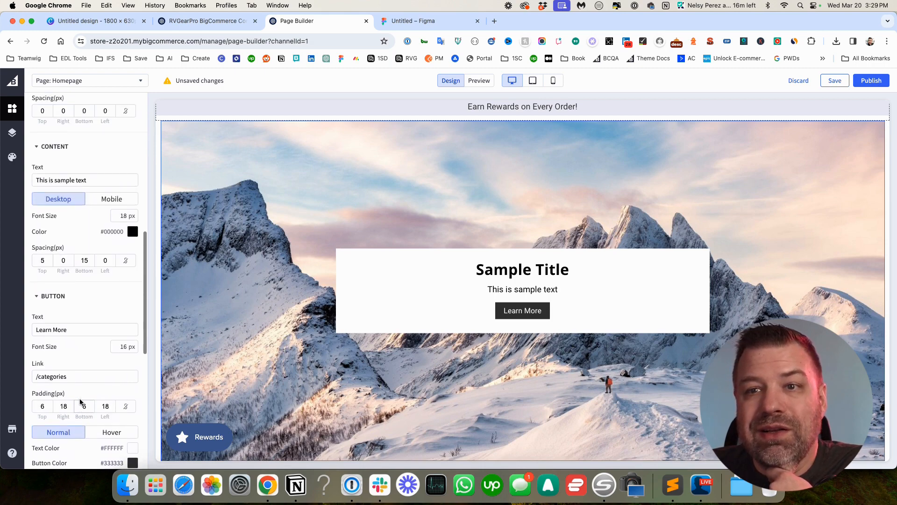
pyautogui.scroll(10, 79, 401)
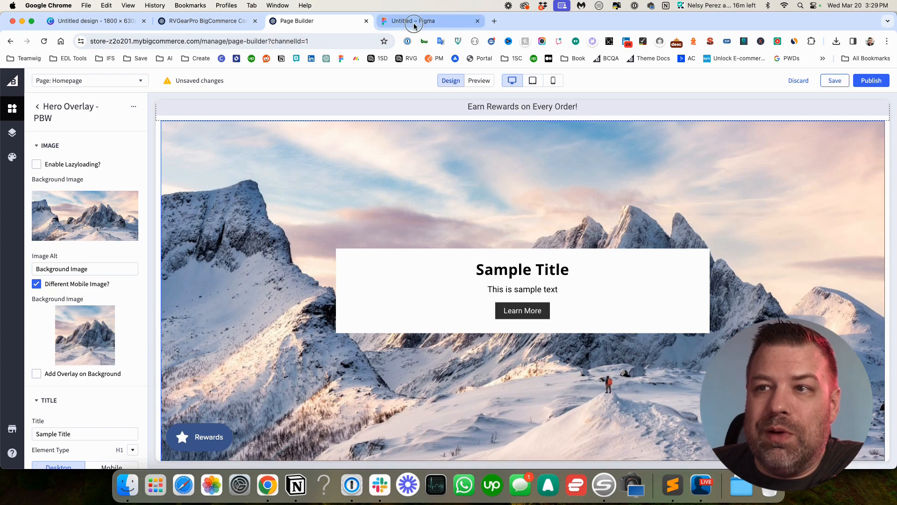
# Step: Switch to Figma and select the Production label together with the hero section below it
pyautogui.click(418, 22)
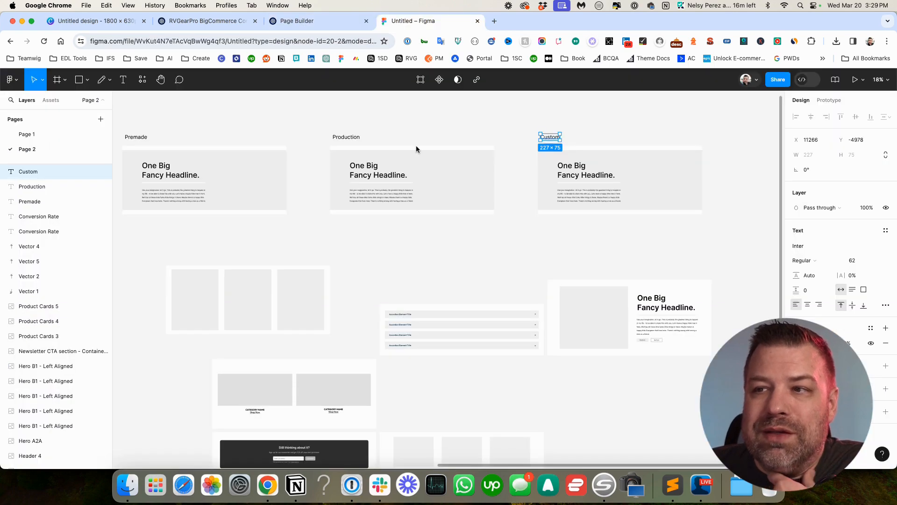
pyautogui.click(347, 138)
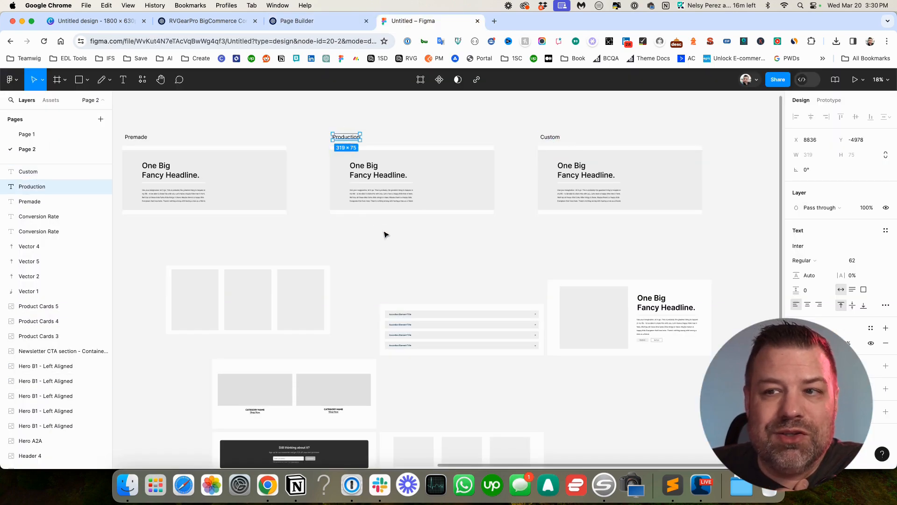
pyautogui.click(420, 234)
pyautogui.moveTo(499, 228); pyautogui.dragTo(322, 133)
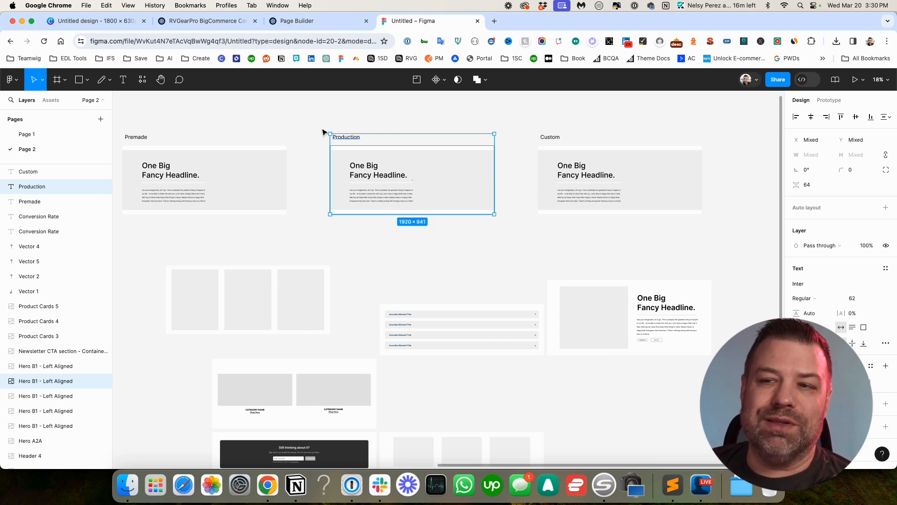
# Step: Compare the two full-page layouts' conversion rate and customizability markers with the Premade and Production hero sections
pyautogui.scroll(-10, 275, 206)
pyautogui.click(215, 163)
pyautogui.moveTo(229, 150); pyautogui.dragTo(234, 150)
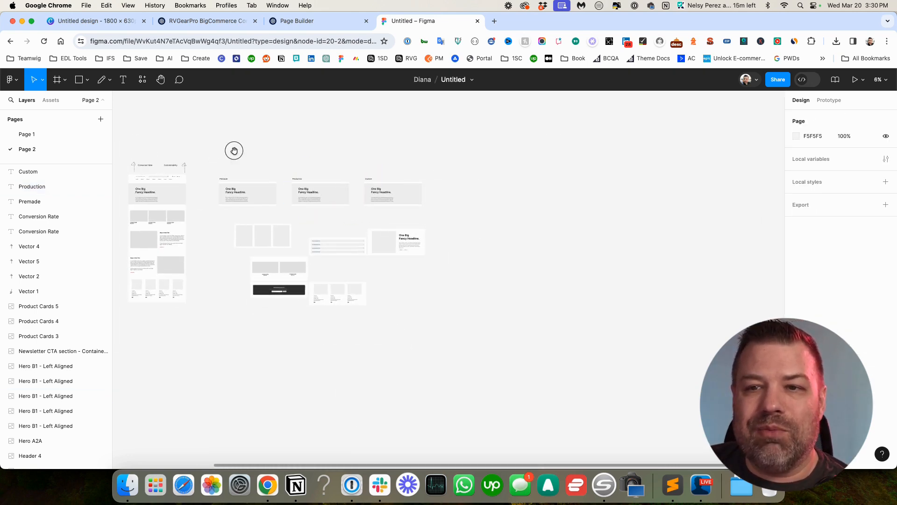
pyautogui.scroll(5, 324, 164)
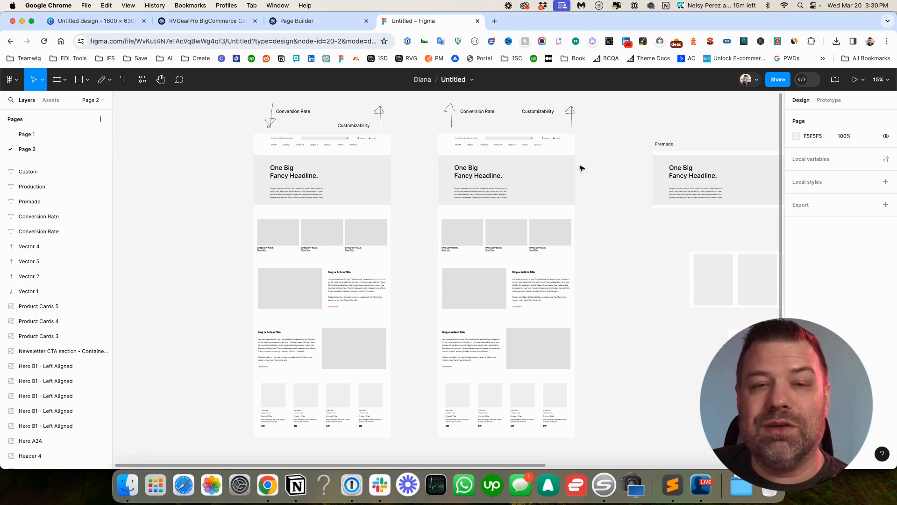
pyautogui.hscroll(2, 584, 168)
pyautogui.hscroll(2, 584, 168)
pyautogui.scroll(2, 584, 168)
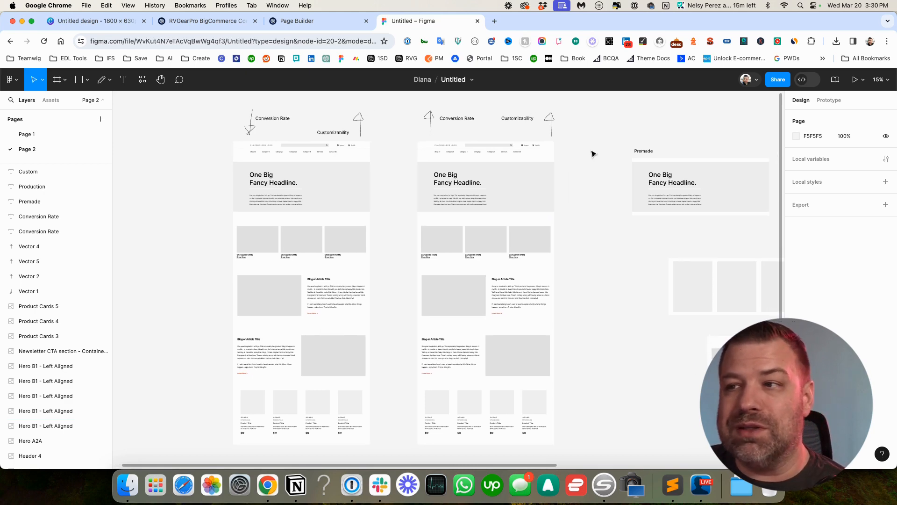
pyautogui.moveTo(592, 141); pyautogui.dragTo(270, 164)
pyautogui.scroll(5, 483, 188)
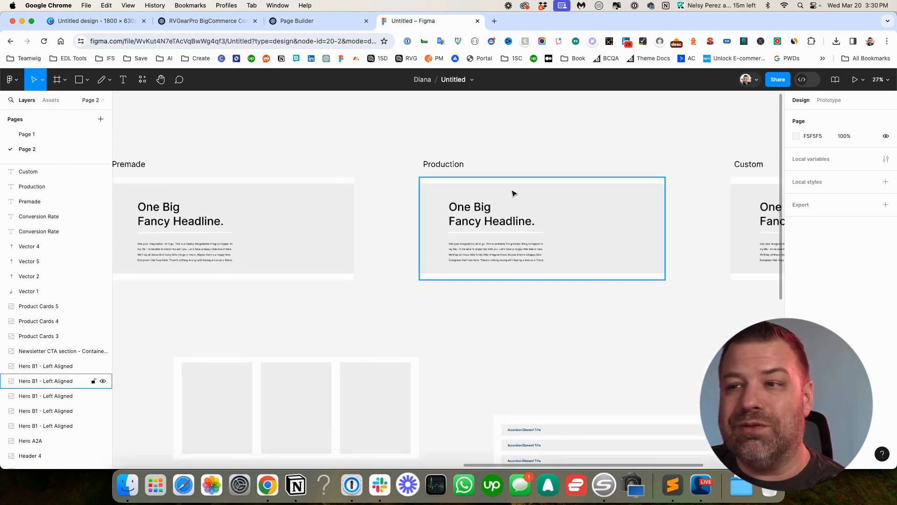
pyautogui.hscroll(-2, 560, 161)
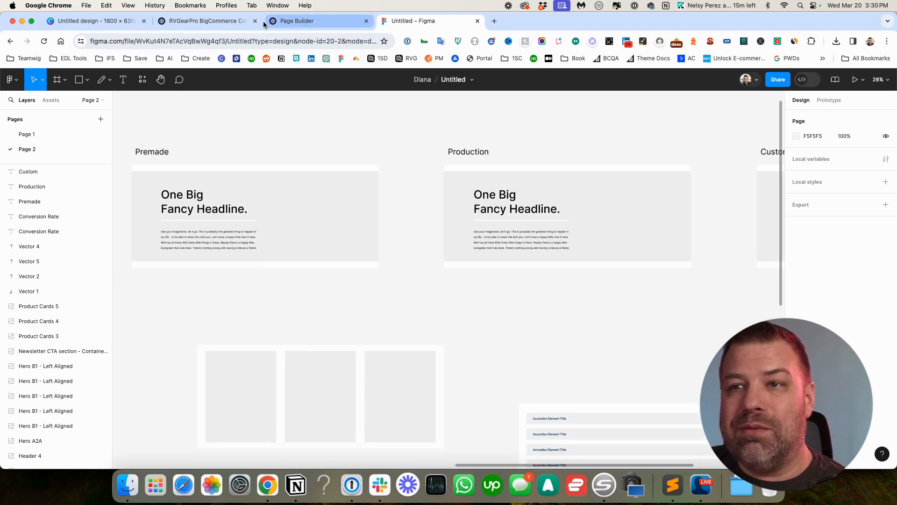
# Step: Switch to Page Builder and examine the hero overlay's button and content settings, including each content padding value
pyautogui.click(304, 21)
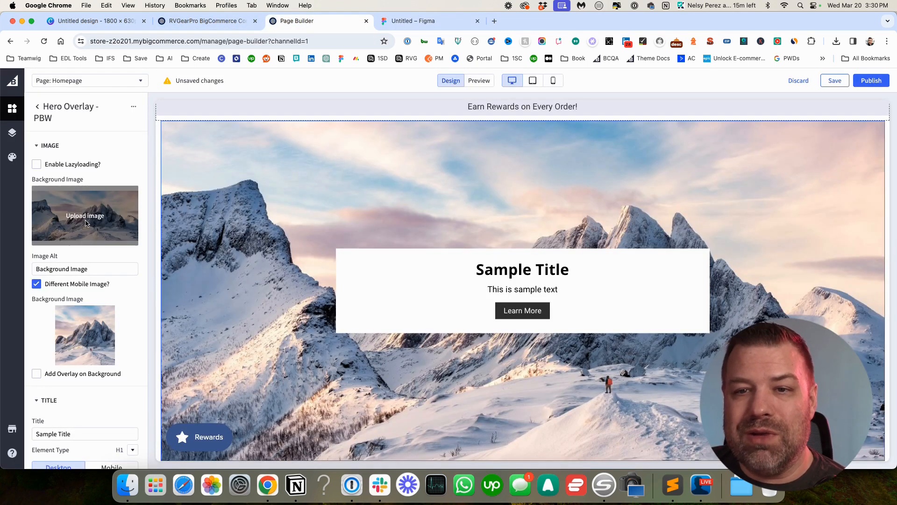
pyautogui.scroll(-10, 87, 294)
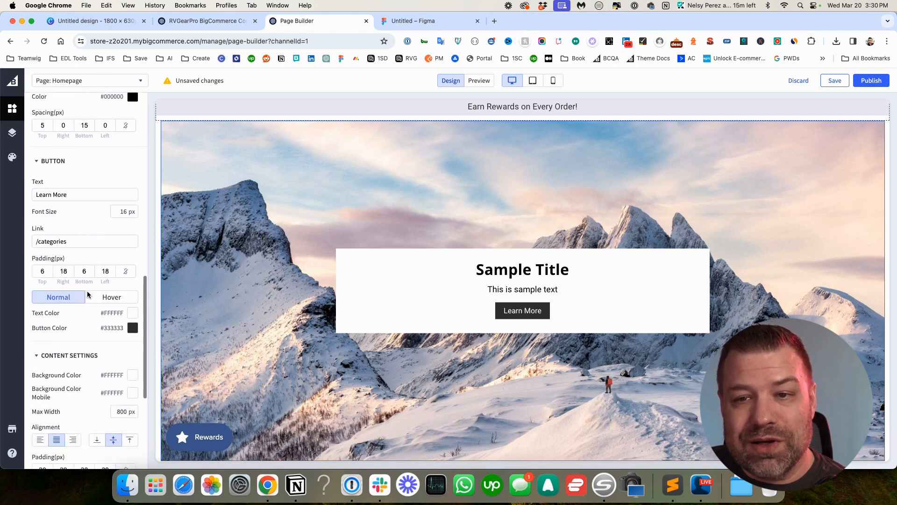
pyautogui.scroll(-1, 87, 294)
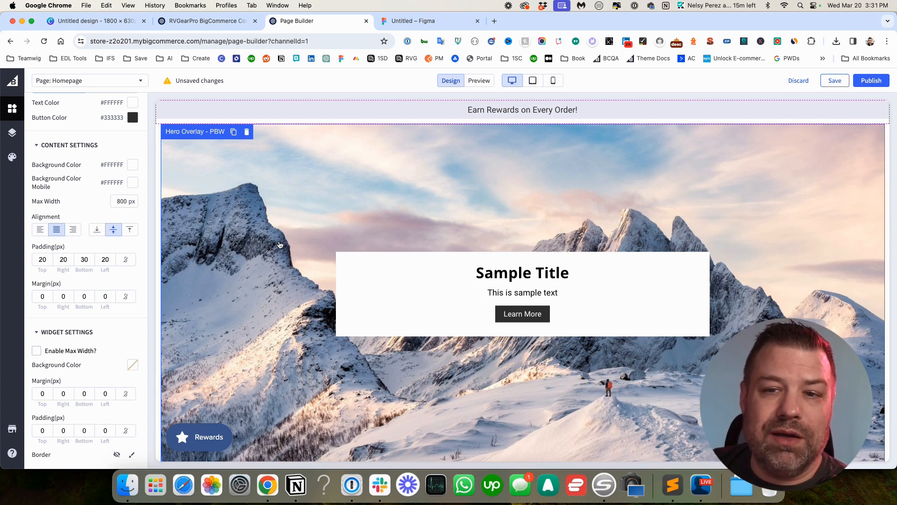
pyautogui.click(44, 258)
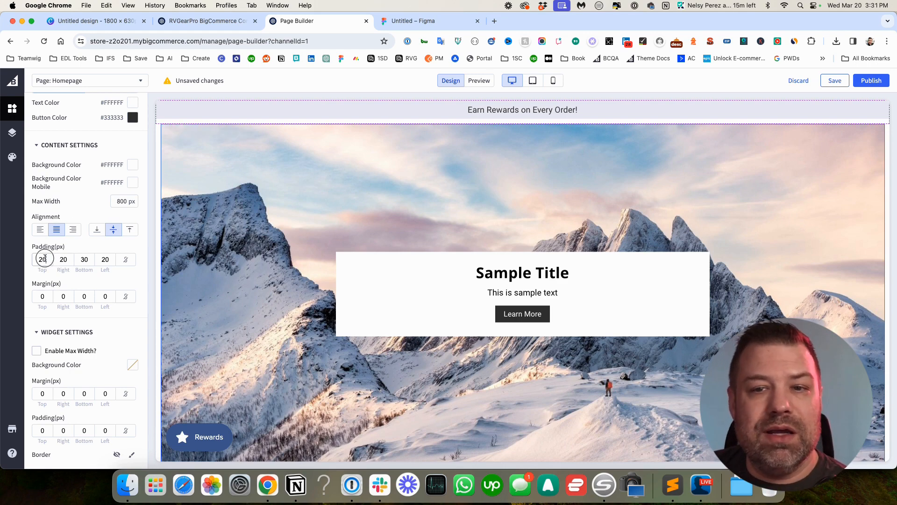
pyautogui.click(56, 259)
pyautogui.click(86, 258)
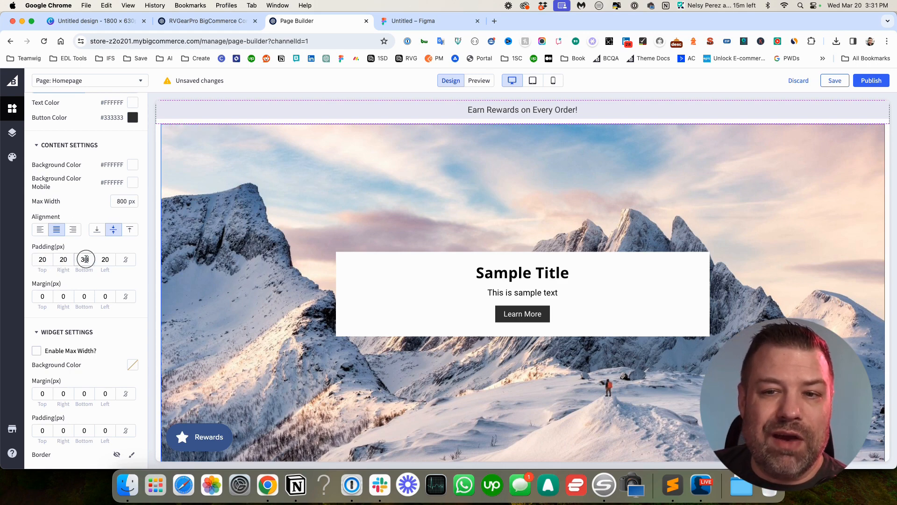
pyautogui.doubleClick(105, 259)
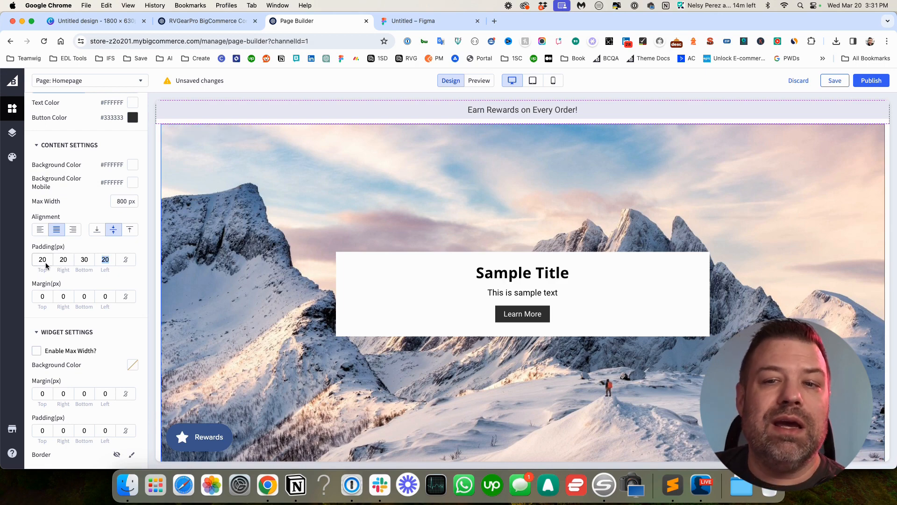
pyautogui.moveTo(48, 260); pyautogui.dragTo(94, 261)
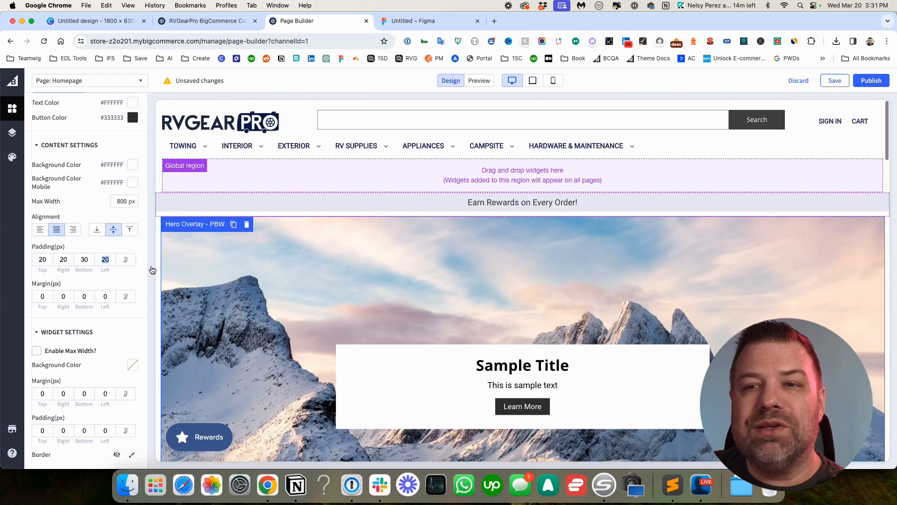
# Step: Add the custom RVG Hero Overlay widget to the homepage directly above the existing hero overlay
pyautogui.scroll(10, 110, 264)
pyautogui.scroll(5, 69, 175)
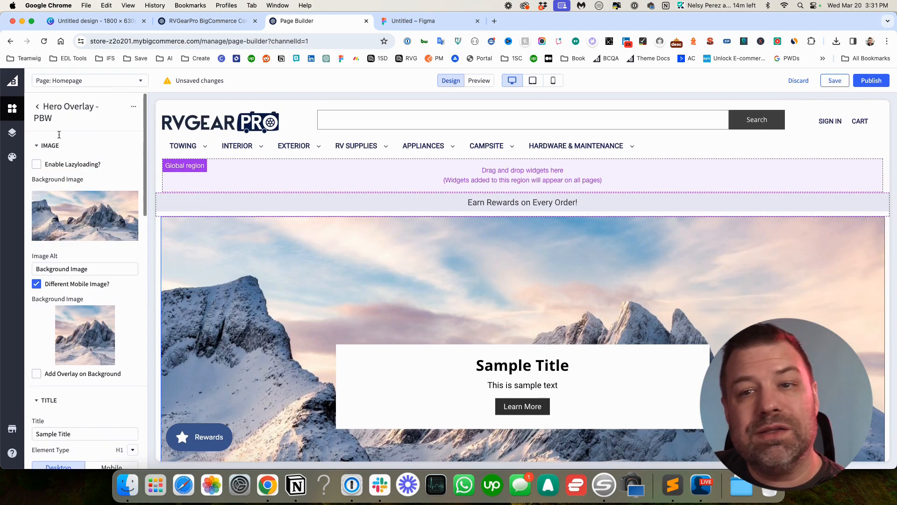
pyautogui.click(42, 110)
pyautogui.scroll(-10, 79, 239)
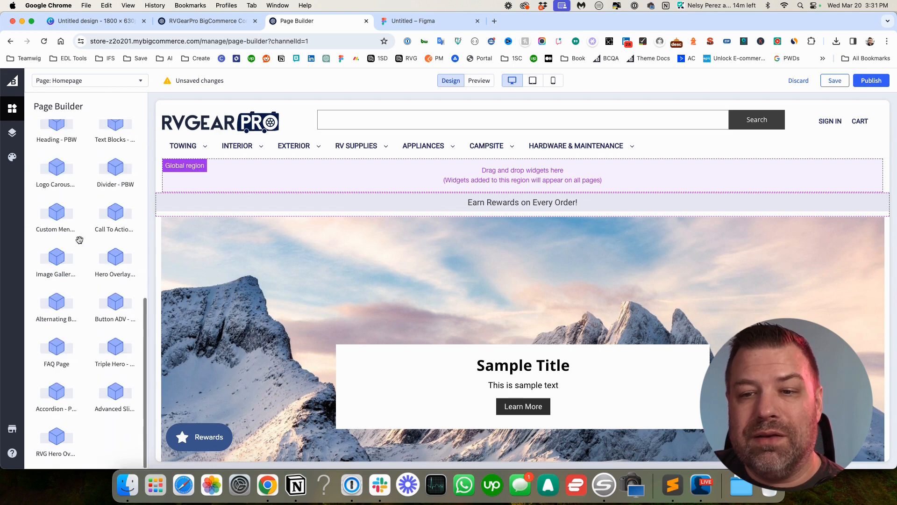
pyautogui.moveTo(57, 438); pyautogui.dragTo(291, 234)
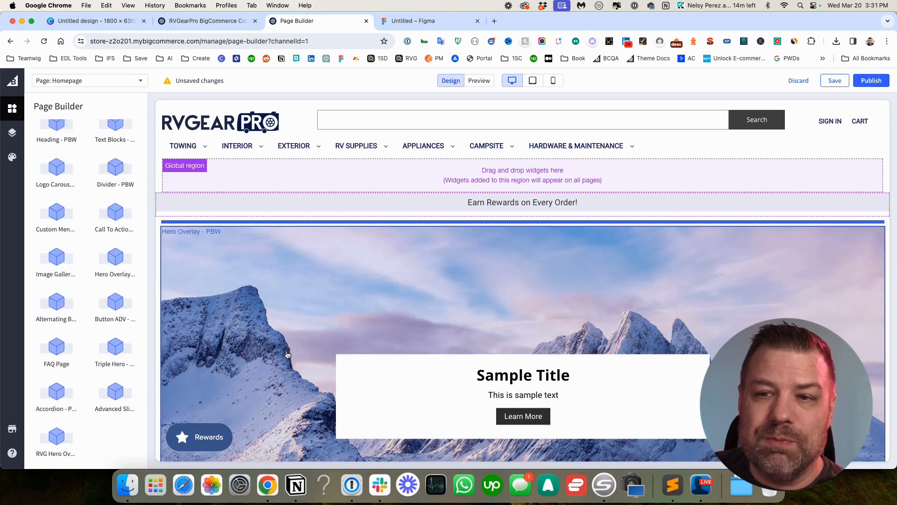
pyautogui.scroll(-1, 463, 355)
pyautogui.scroll(-2, 462, 355)
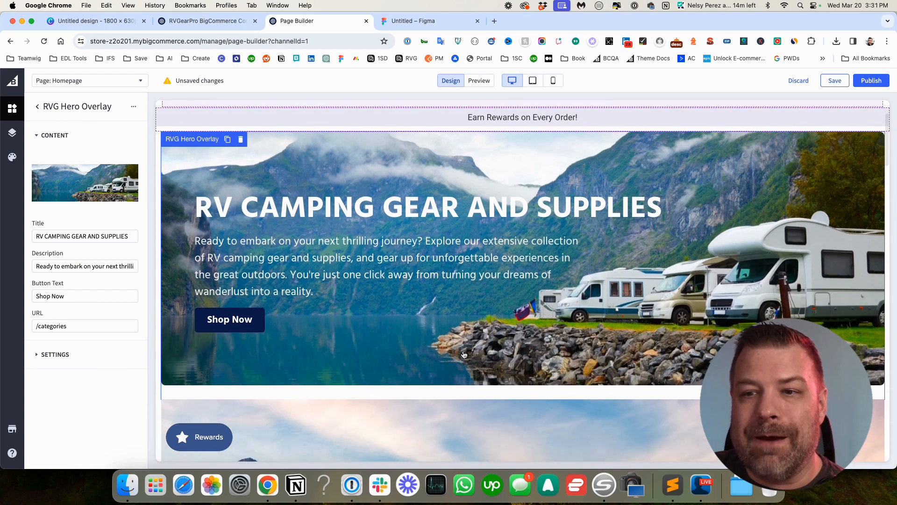
# Step: Set the RVG Hero Overlay's title to "This is my Title!" and go through its description, button text and URL fields
pyautogui.moveTo(127, 236); pyautogui.dragTo(9, 239)
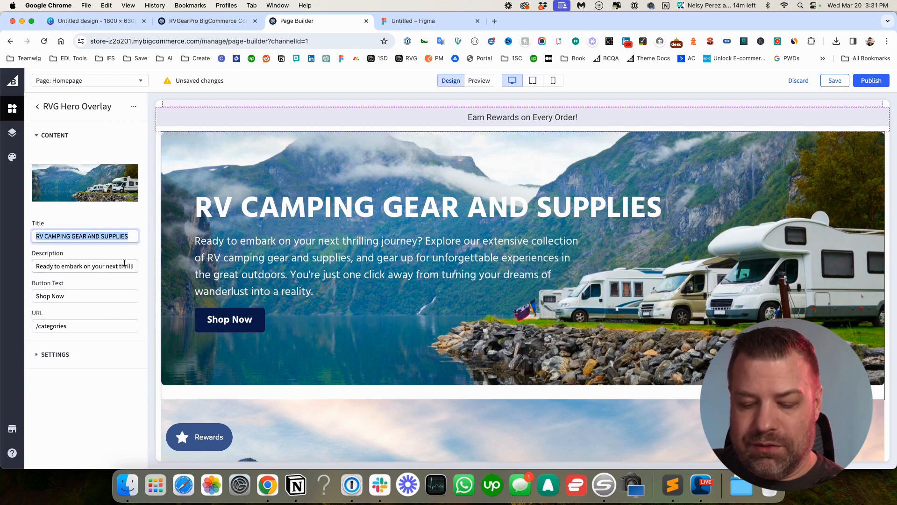
pyautogui.write('This is my Tit')
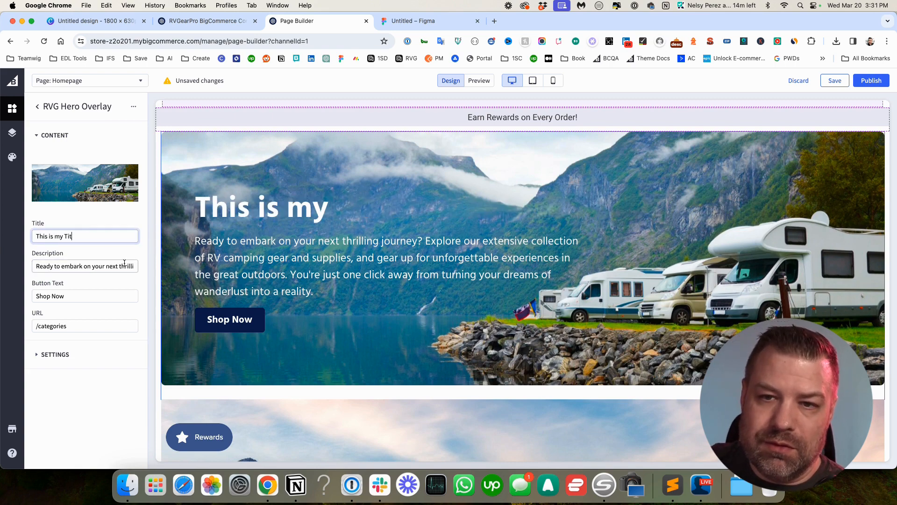
pyautogui.write('le!')
pyautogui.press('Tab')
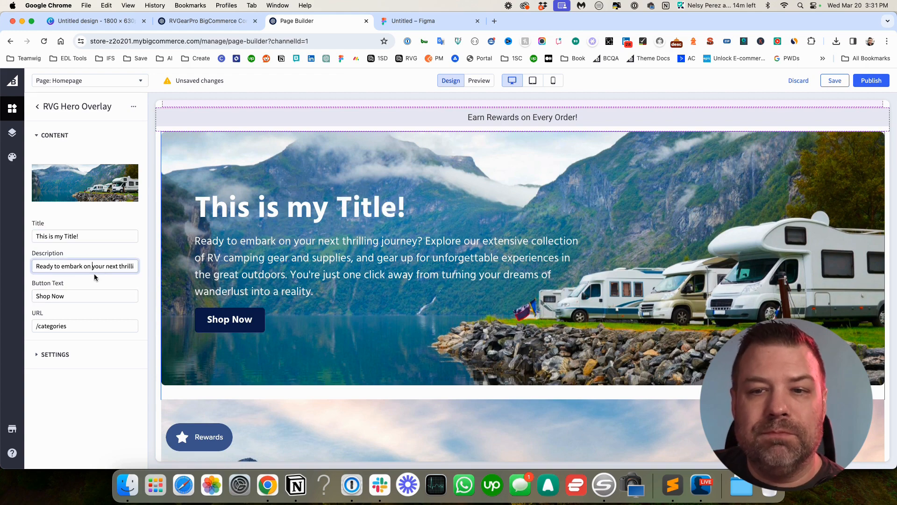
pyautogui.press('Tab')
pyautogui.press('Tab')
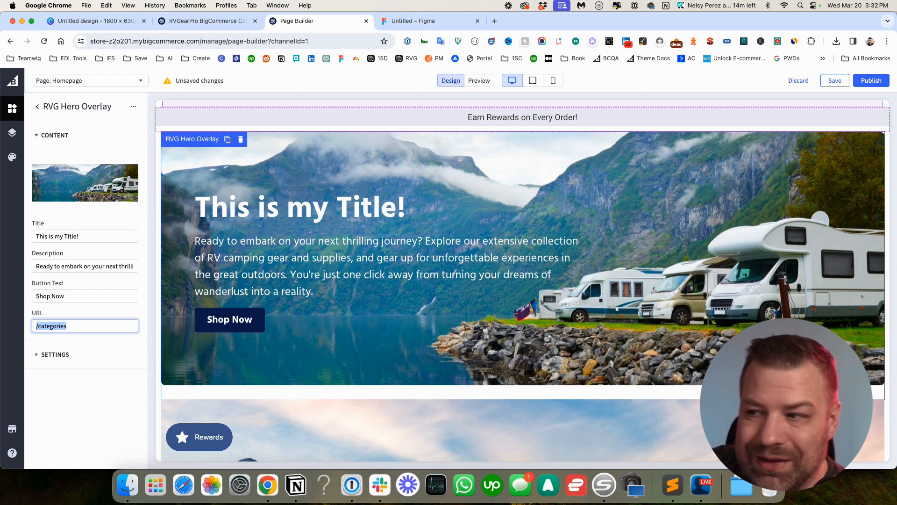
# Step: Check the RVG Hero Overlay in the homepage preview and compare it with its title field in the design view
pyautogui.click(479, 80)
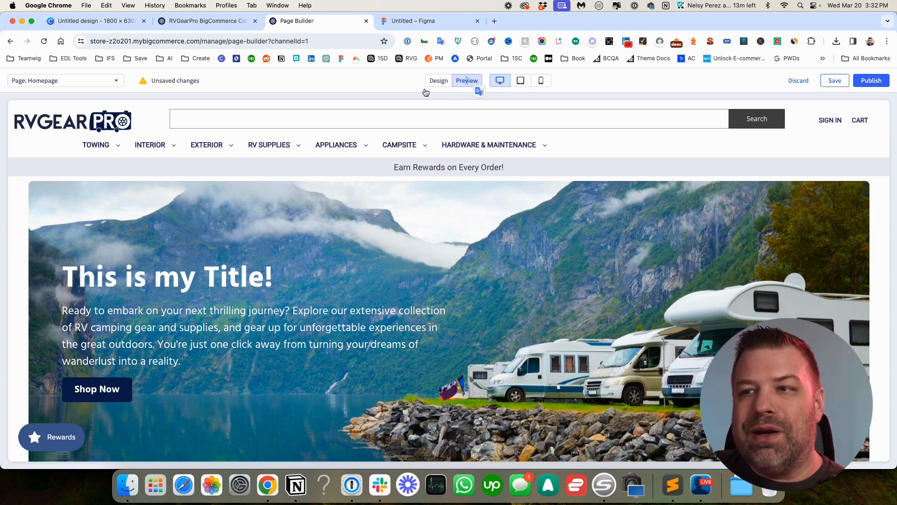
pyautogui.click(438, 81)
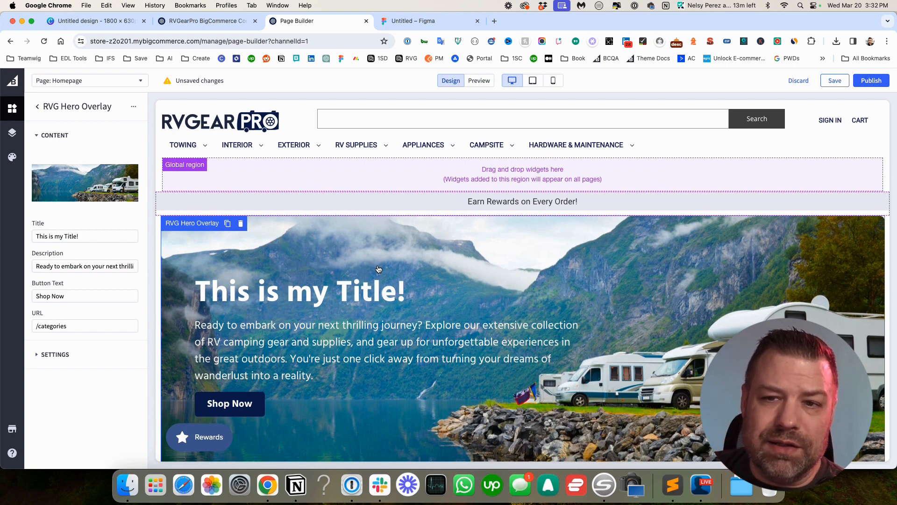
pyautogui.click(85, 238)
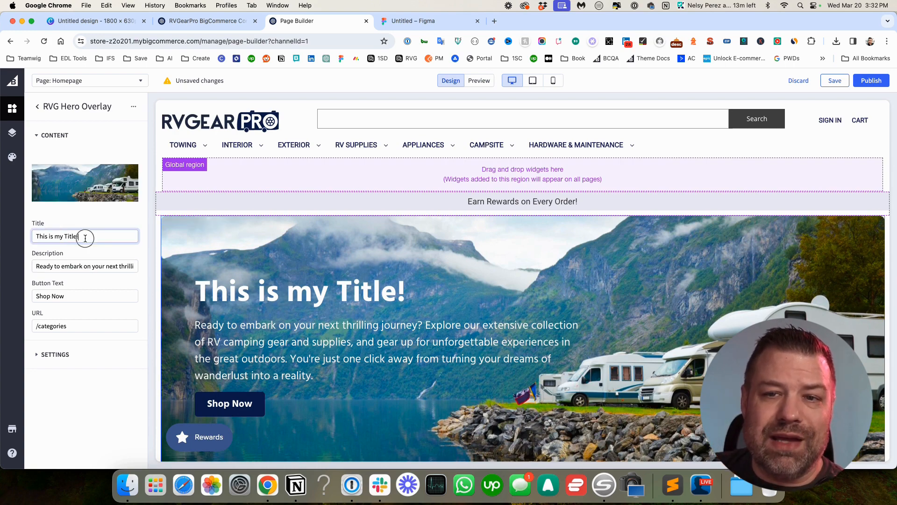
pyautogui.moveTo(85, 238); pyautogui.dragTo(24, 238)
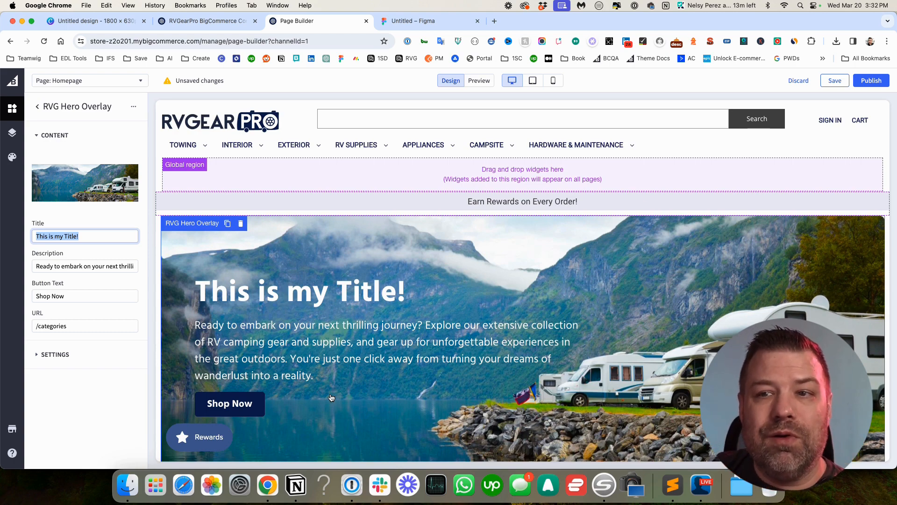
pyautogui.click(481, 82)
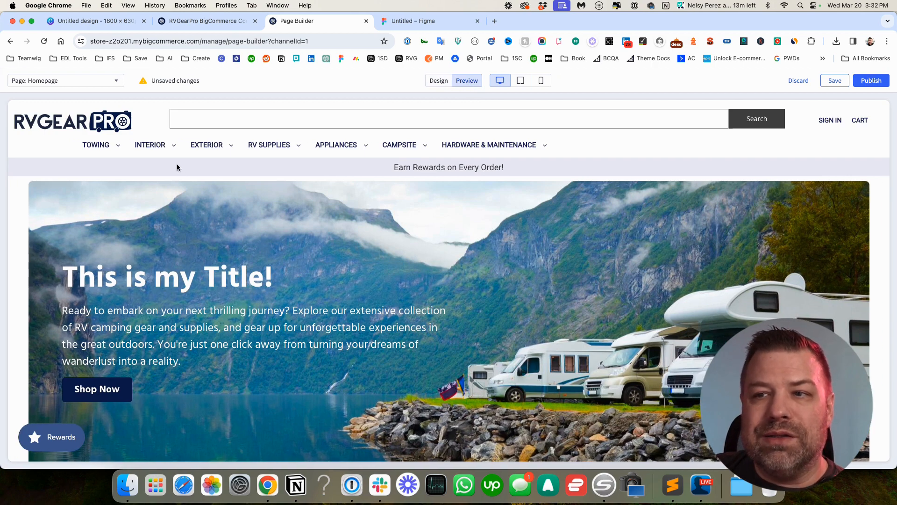
# Step: Switch to Canva and review the 1800 x 630 px banner images of the RVs at night and the blue hose
pyautogui.click(104, 24)
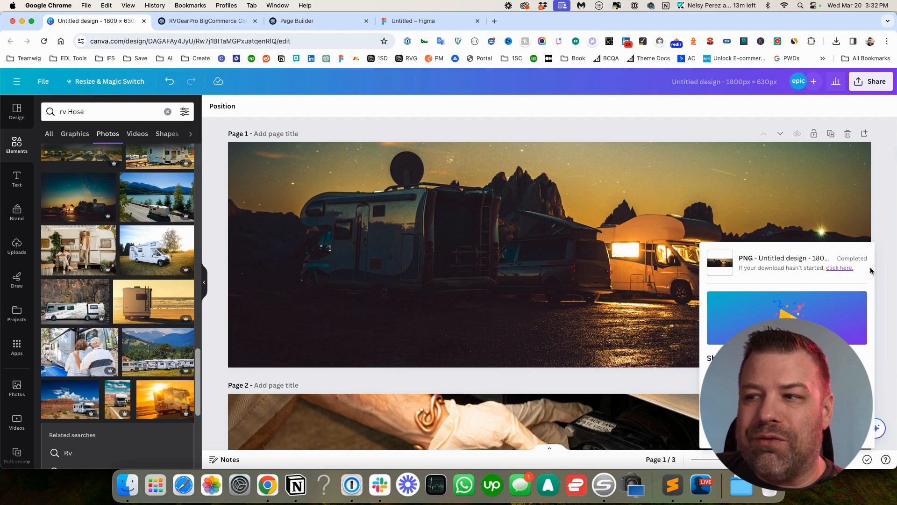
pyautogui.click(877, 206)
pyautogui.scroll(-5, 723, 332)
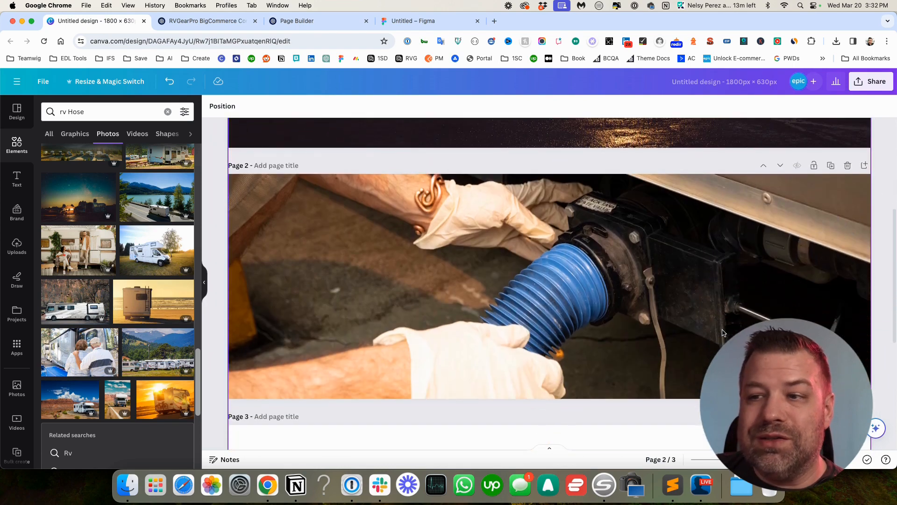
pyautogui.scroll(1, 723, 332)
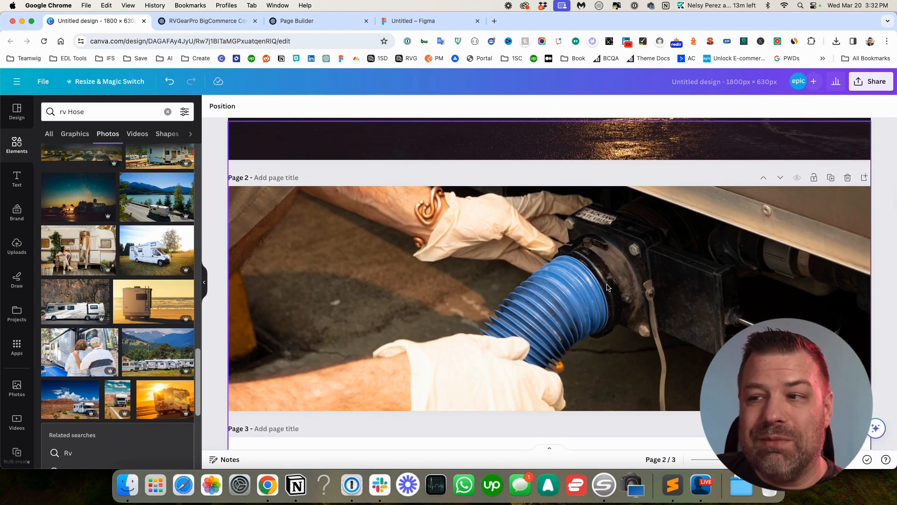
pyautogui.scroll(5, 608, 287)
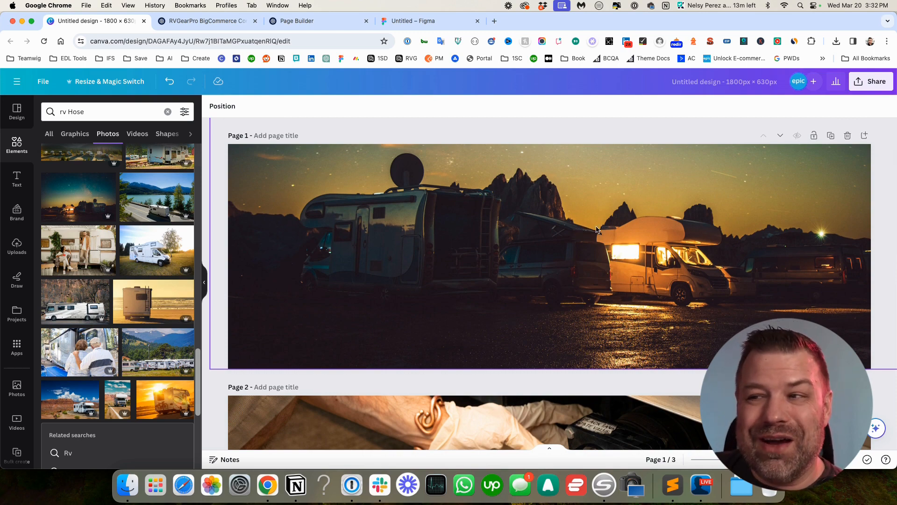
# Step: Switch to the BigCommerce Page Builder and open the All Exterior category page in design view
pyautogui.click(293, 24)
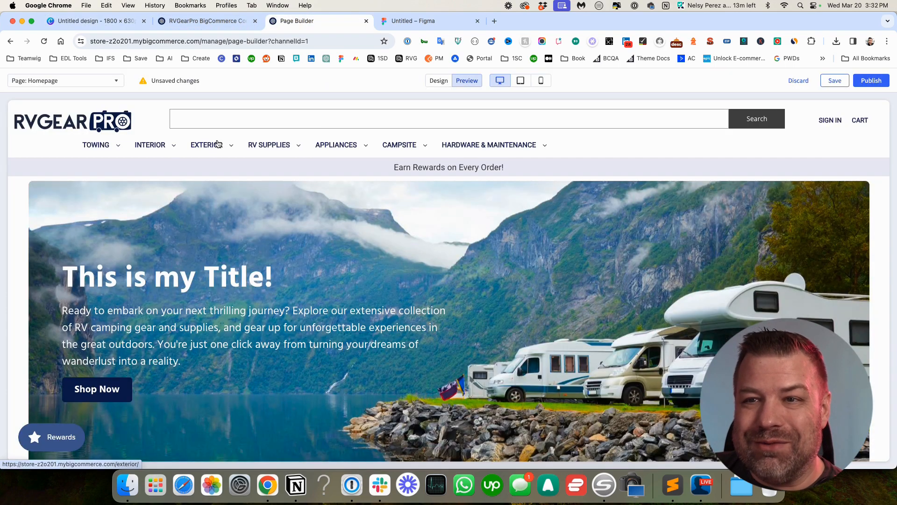
pyautogui.click(439, 82)
pyautogui.click(483, 82)
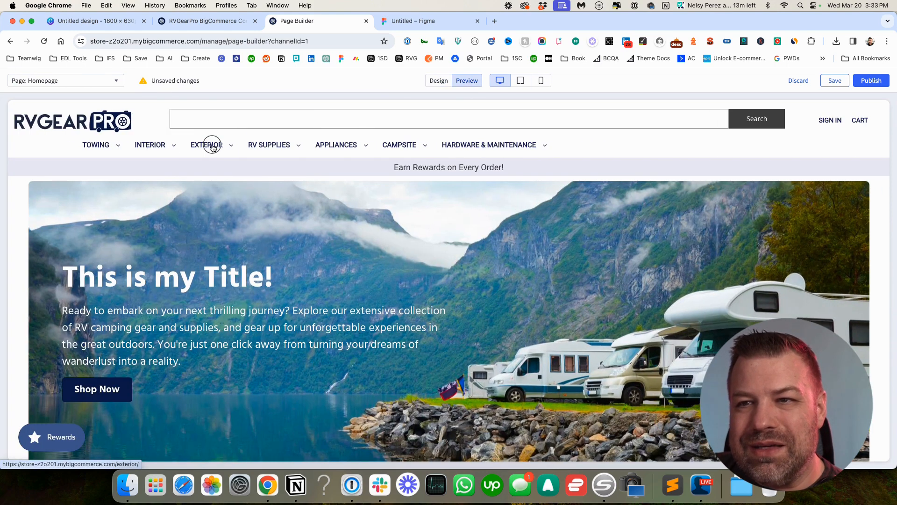
pyautogui.click(212, 148)
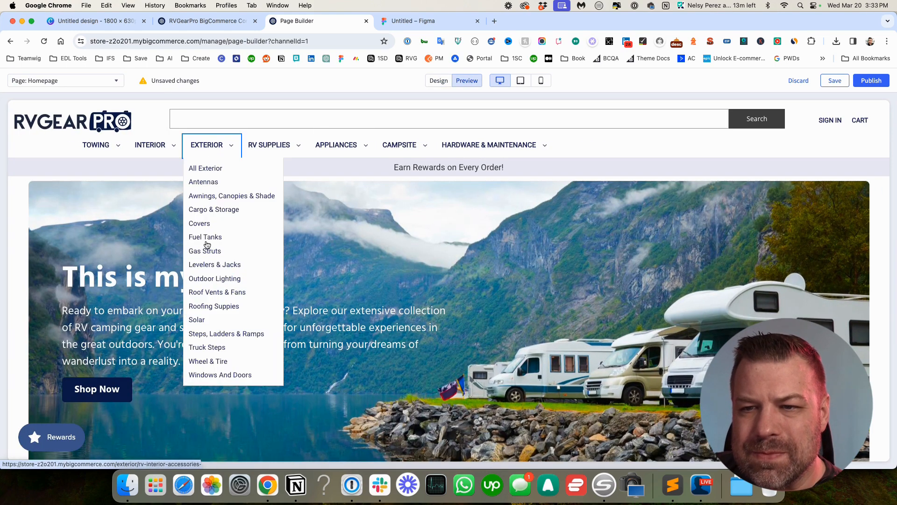
pyautogui.click(206, 169)
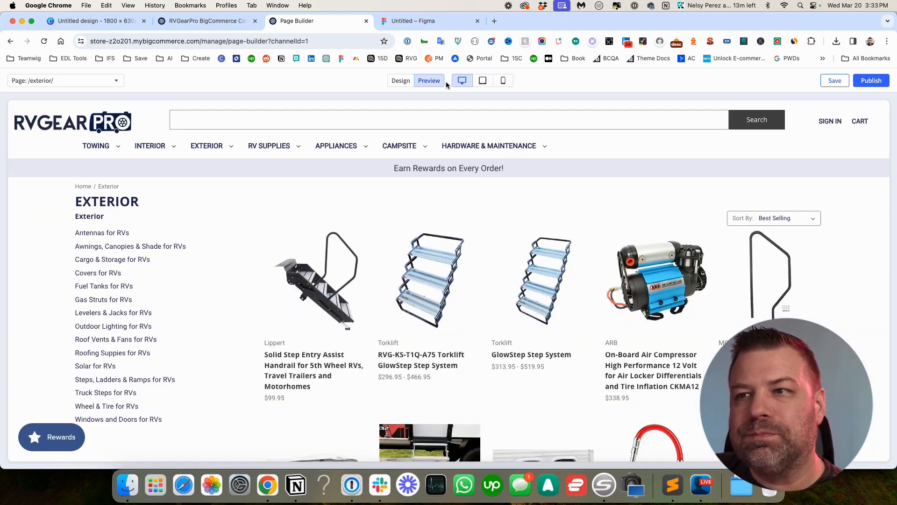
pyautogui.click(399, 81)
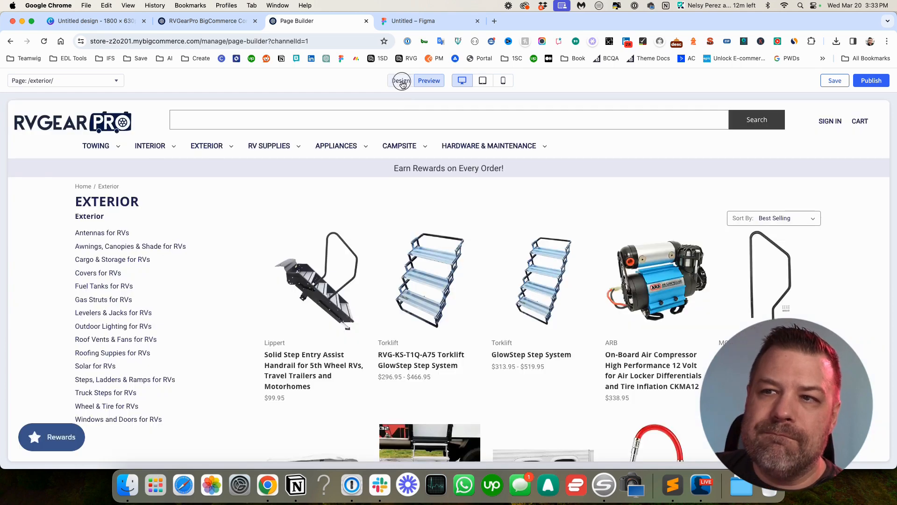
pyautogui.click(401, 80)
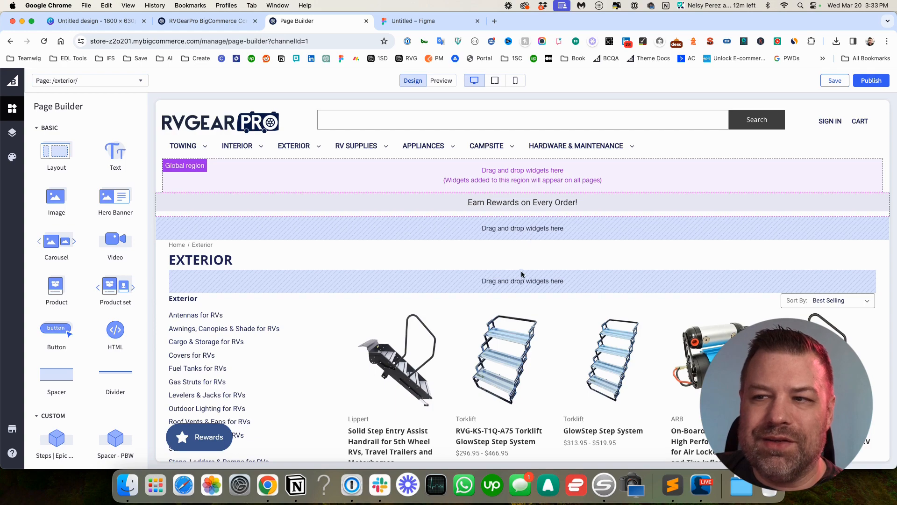
# Step: Add the custom RVG Hero Overlay widget to the region above the Exterior page's breadcrumb and check how it sits on the page
pyautogui.scroll(-10, 55, 443)
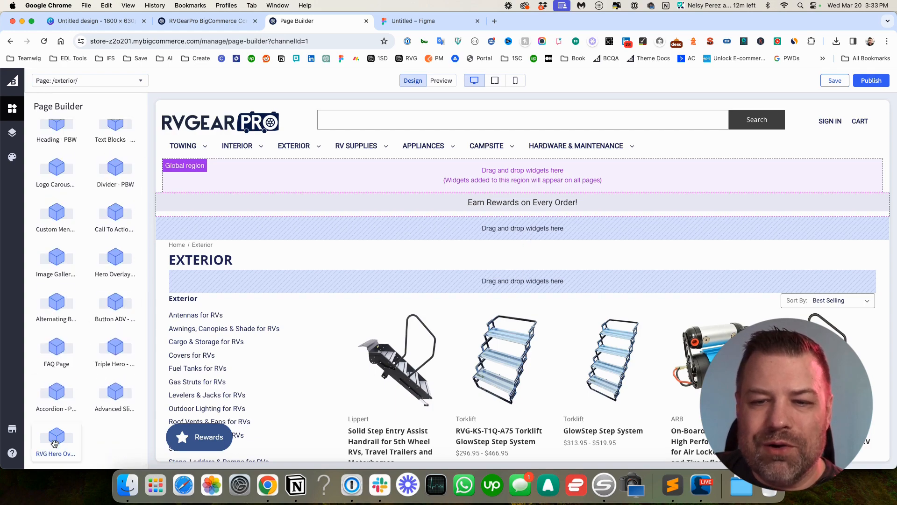
pyautogui.moveTo(54, 443); pyautogui.dragTo(471, 233)
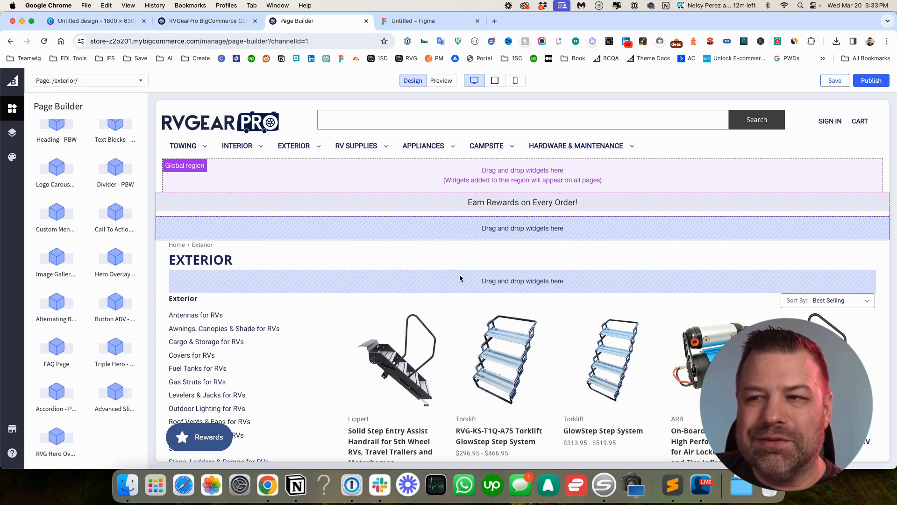
pyautogui.scroll(-7, 461, 336)
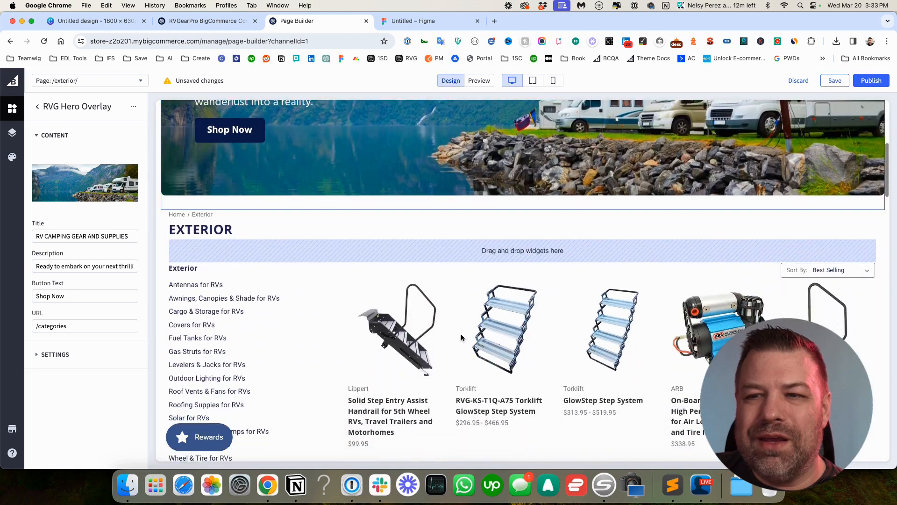
pyautogui.scroll(4, 461, 337)
pyautogui.scroll(2, 461, 336)
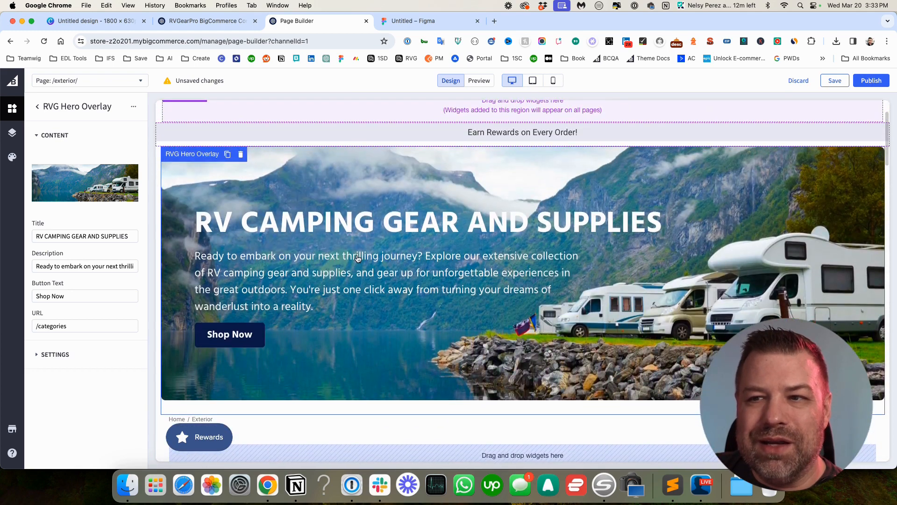
pyautogui.scroll(-3, 357, 259)
pyautogui.scroll(1, 227, 225)
# Step: Set the Exterior hero's title to "RV Exterior Supplies" and go through its description, button text and URL fields
pyautogui.click(118, 236)
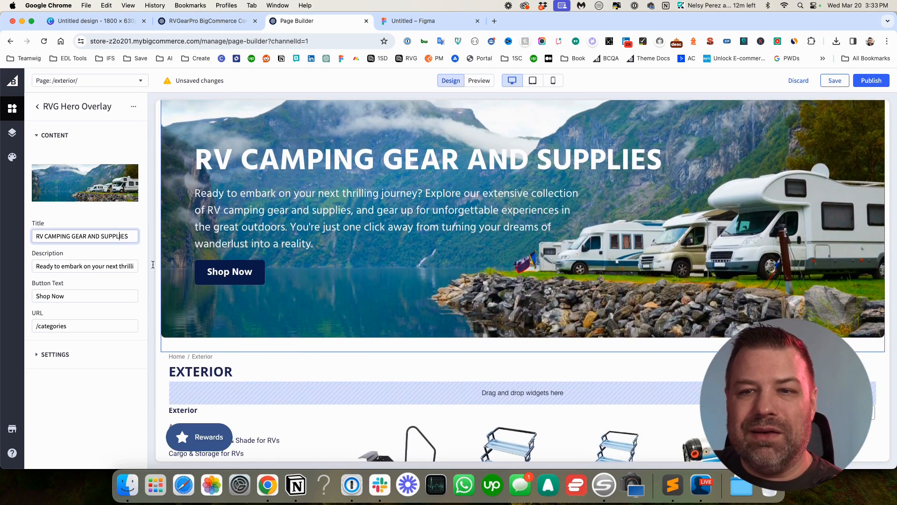
pyautogui.press('super+a')
pyautogui.write('Exterior')
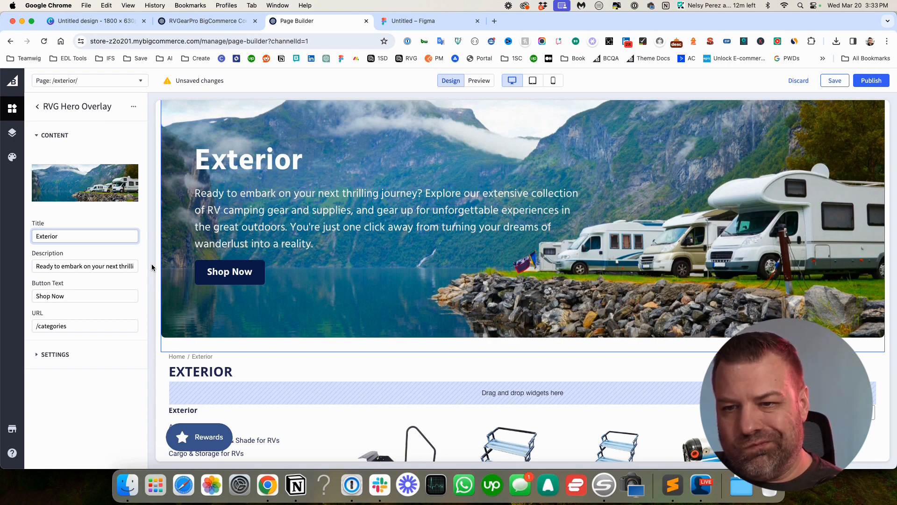
pyautogui.write('RV')
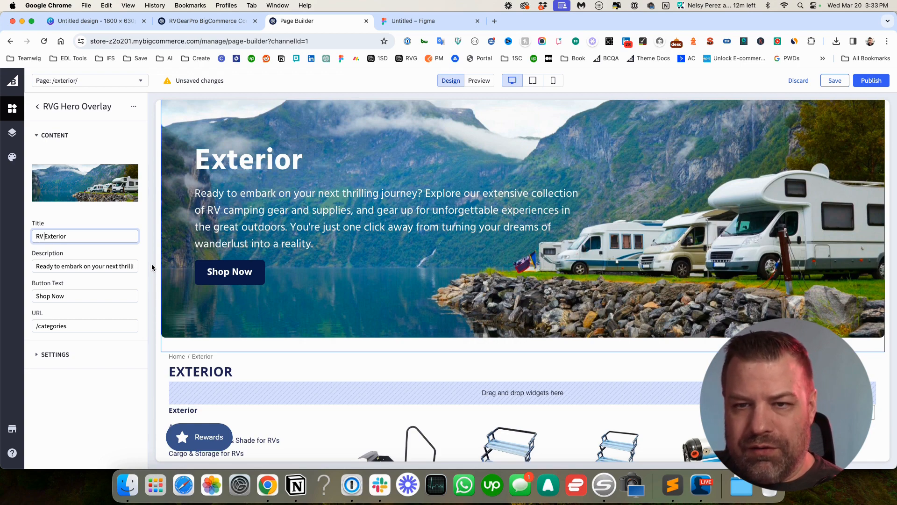
pyautogui.write(' Exterior Supplies')
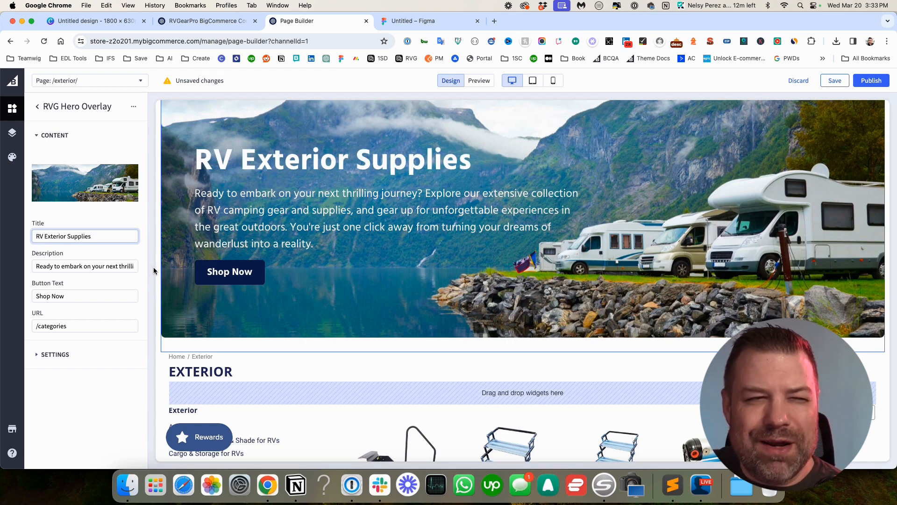
pyautogui.press('Tab')
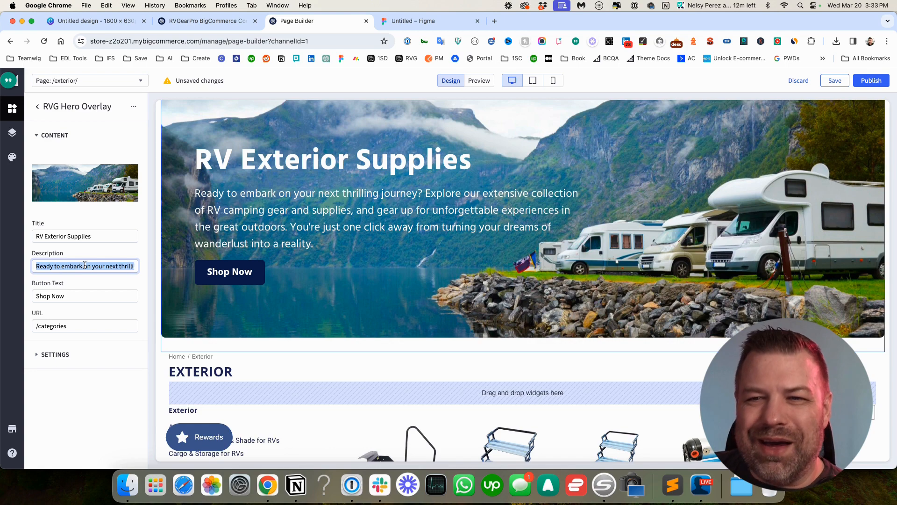
pyautogui.click(77, 296)
pyautogui.click(74, 324)
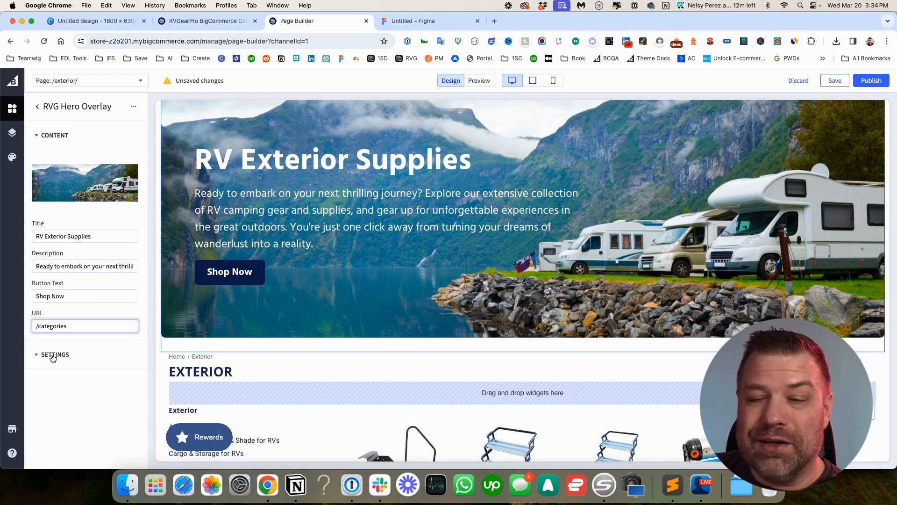
# Step: Replace the Exterior hero's background by uploading the blue hose banner image, and check the result
pyautogui.click(84, 186)
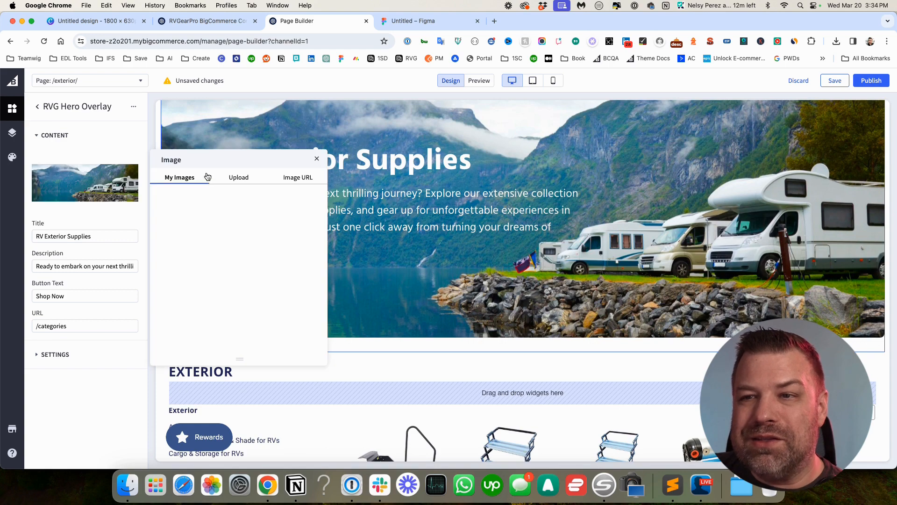
pyautogui.click(238, 178)
pyautogui.click(128, 484)
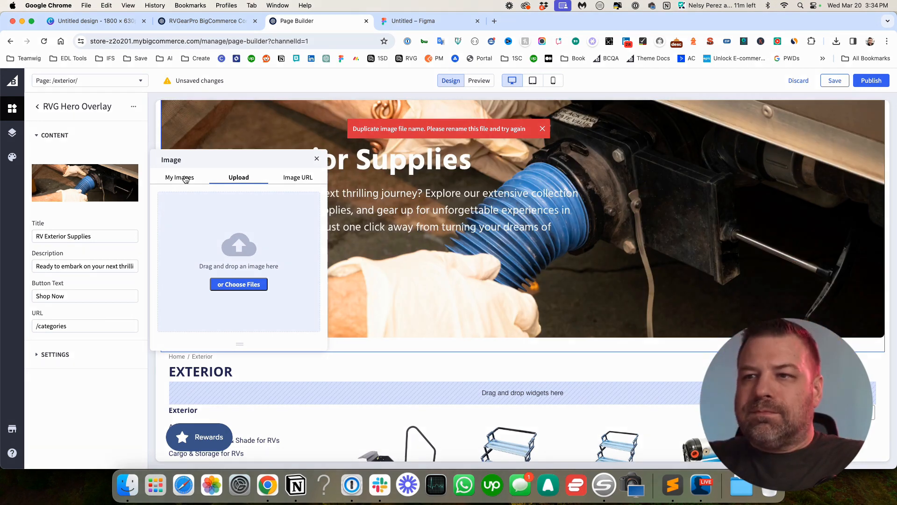
pyautogui.click(317, 158)
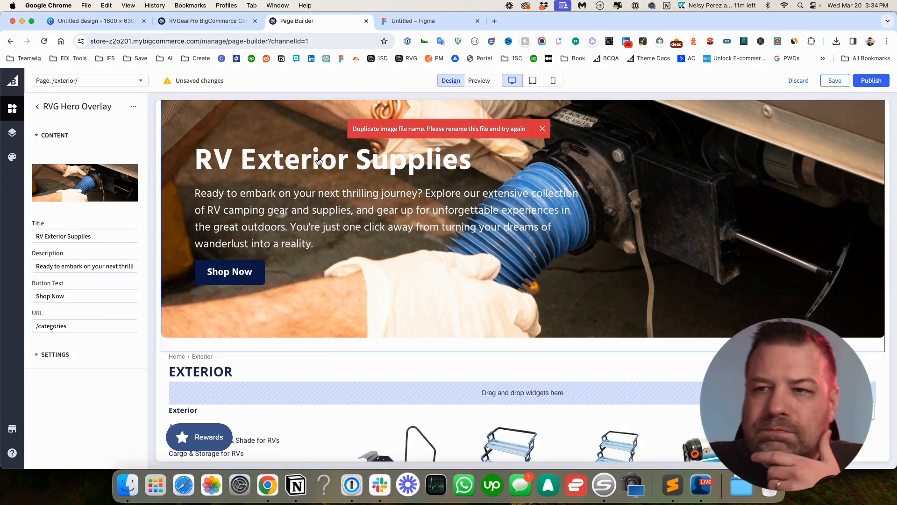
pyautogui.scroll(3, 324, 166)
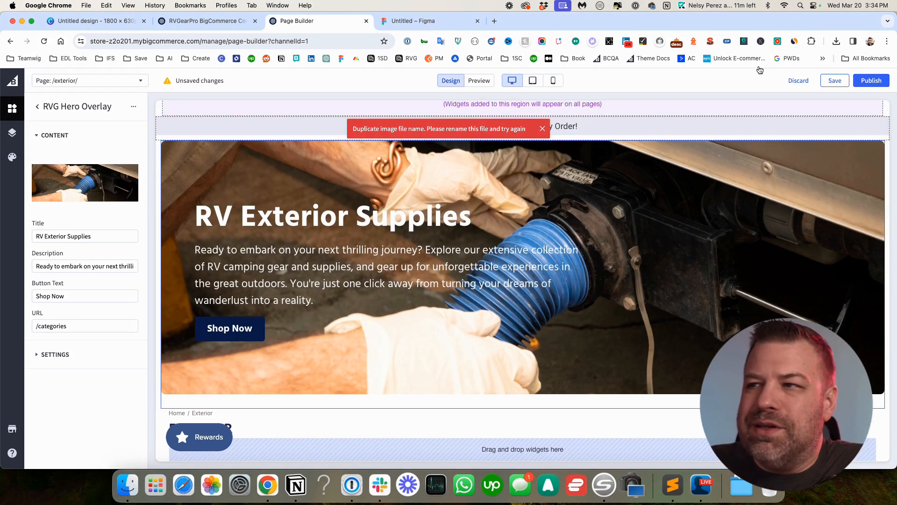
# Step: Preview the Exterior page down to its footer, follow the Contact Us link and show that page in design view
pyautogui.click(478, 80)
pyautogui.scroll(-20, 243, 304)
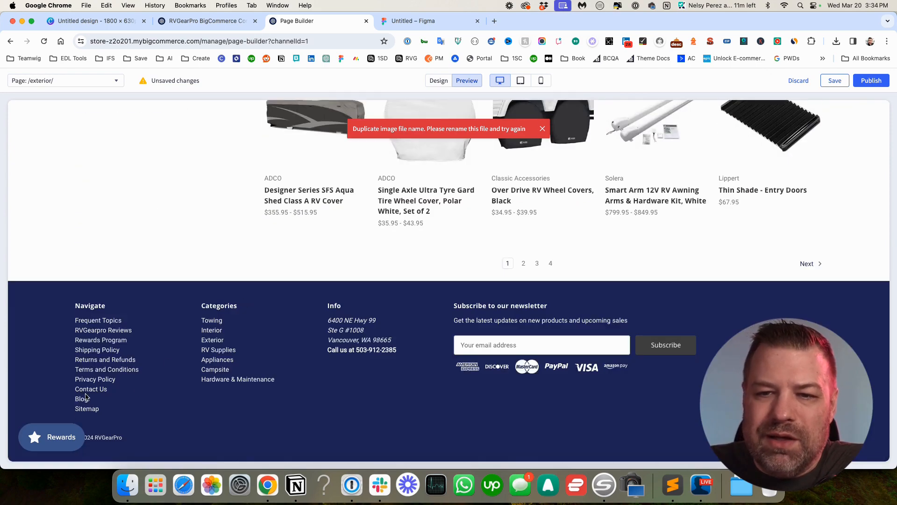
pyautogui.click(90, 389)
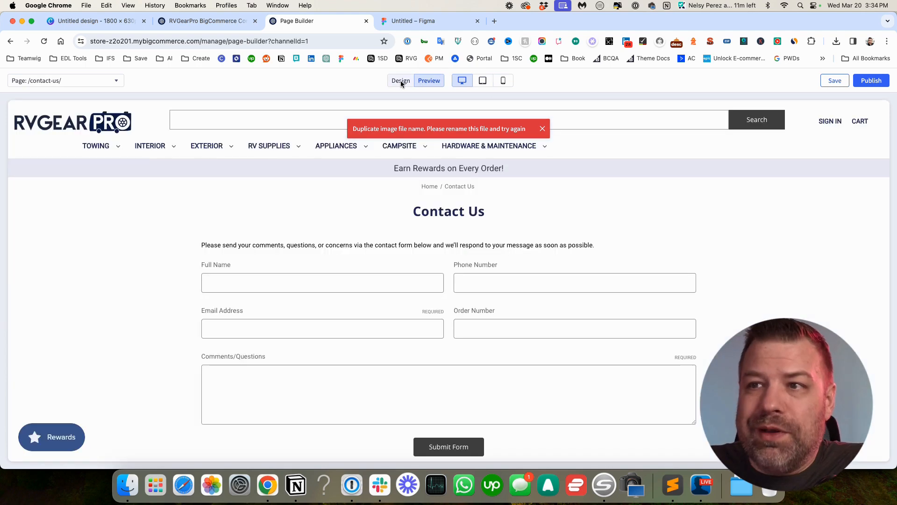
pyautogui.click(399, 80)
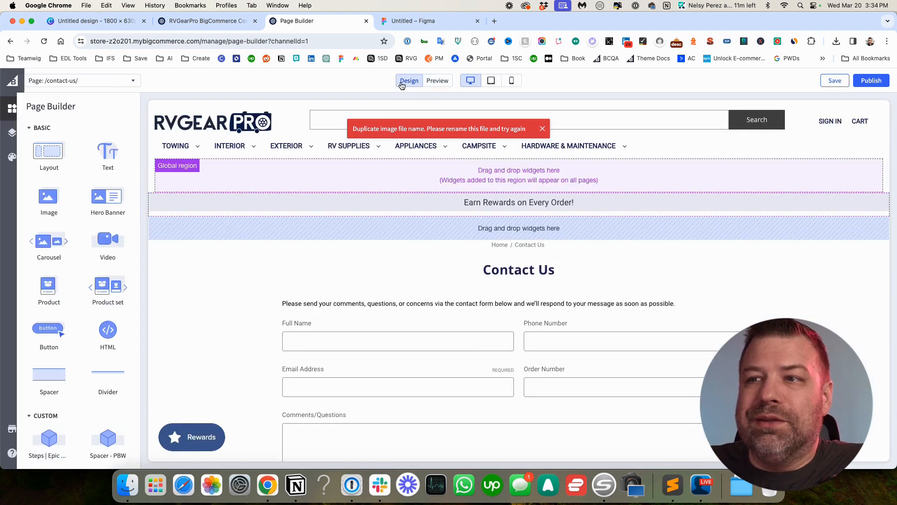
# Step: Add the RVG Hero Overlay widget above the Contact Us breadcrumb and upload the RVs at night banner as its image
pyautogui.scroll(-10, 70, 365)
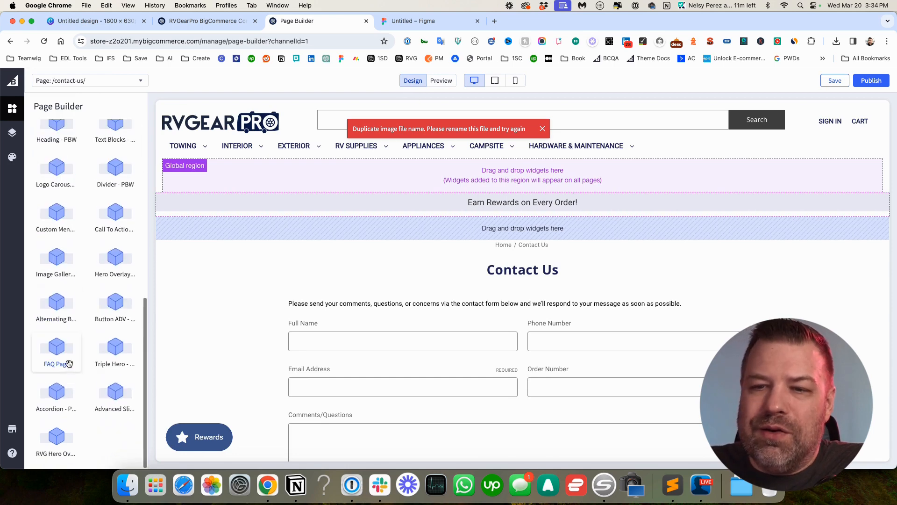
pyautogui.moveTo(57, 450); pyautogui.dragTo(444, 227)
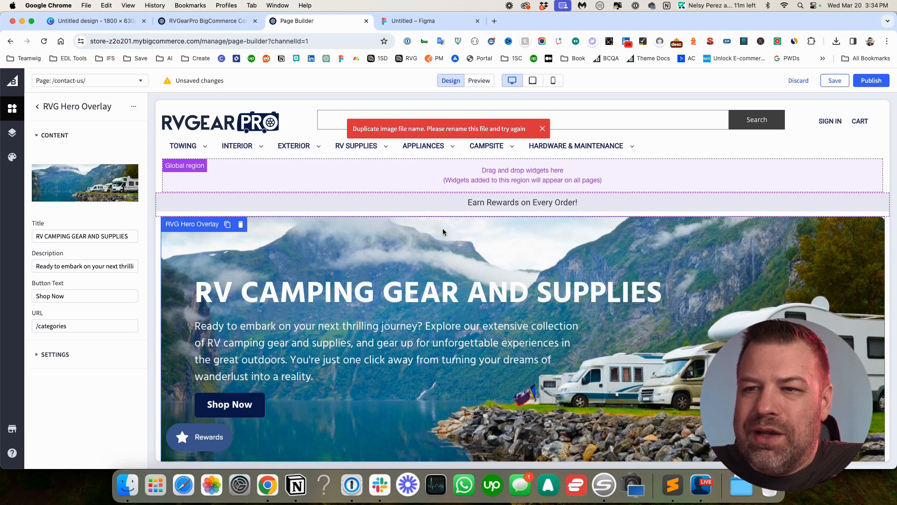
pyautogui.click(87, 195)
pyautogui.click(238, 178)
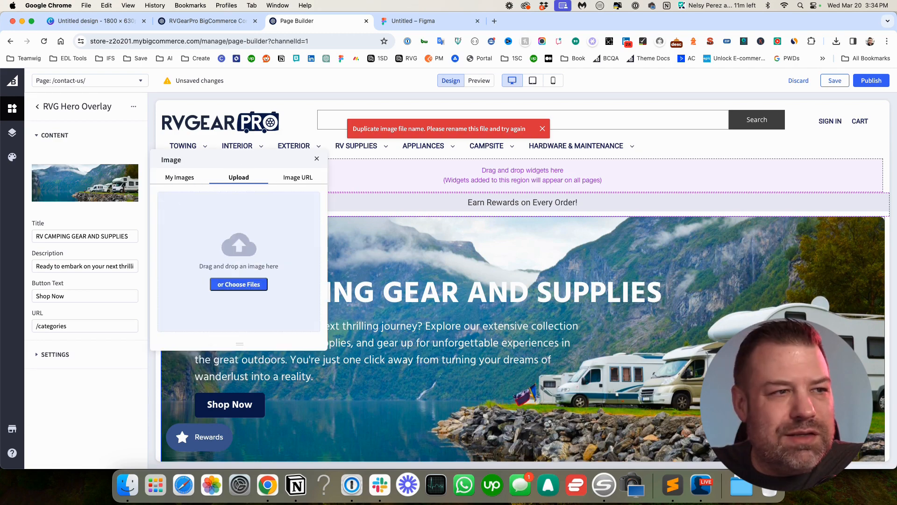
pyautogui.moveTo(1, 236); pyautogui.dragTo(206, 234)
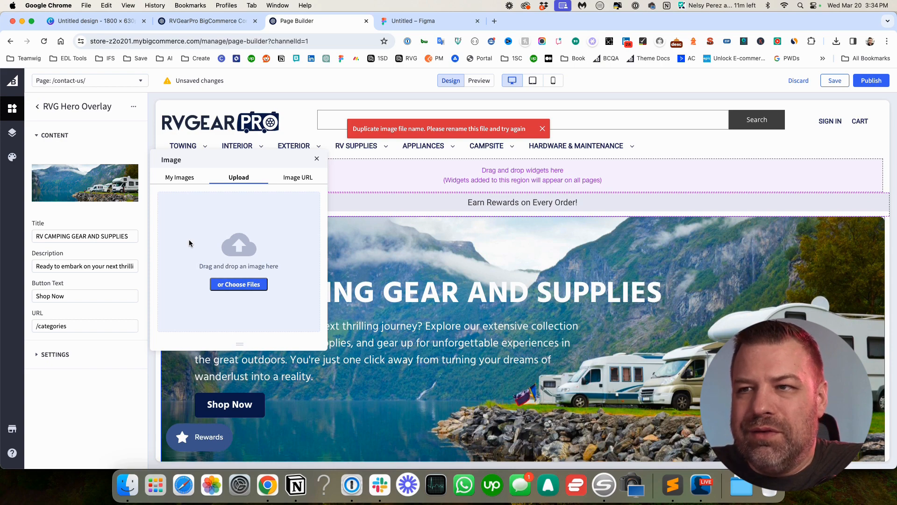
# Step: Switch to Canva, duplicate the banner page with the RVs at night and delete the photo from the copy
pyautogui.click(105, 19)
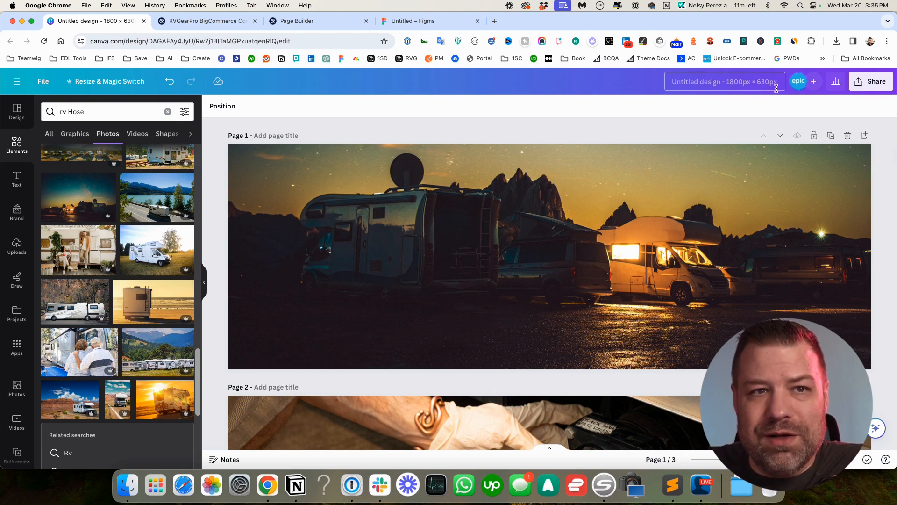
pyautogui.click(830, 136)
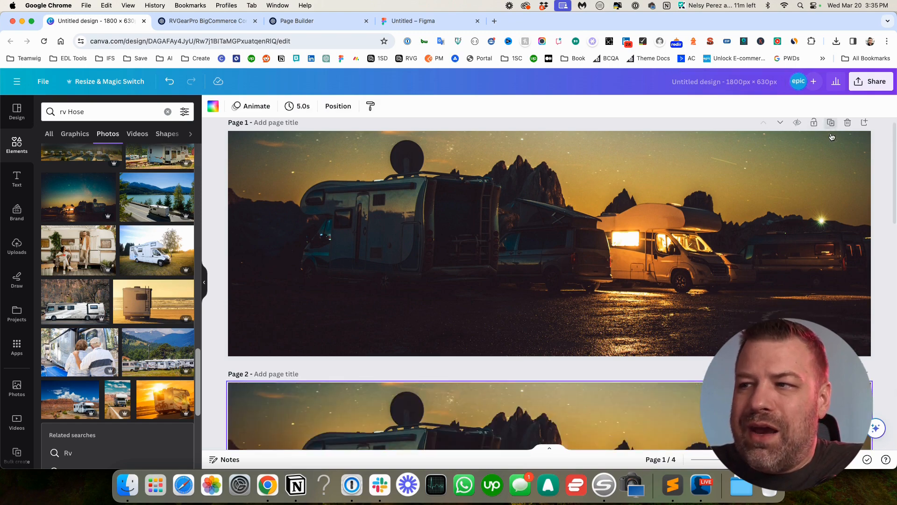
pyautogui.press('Delete')
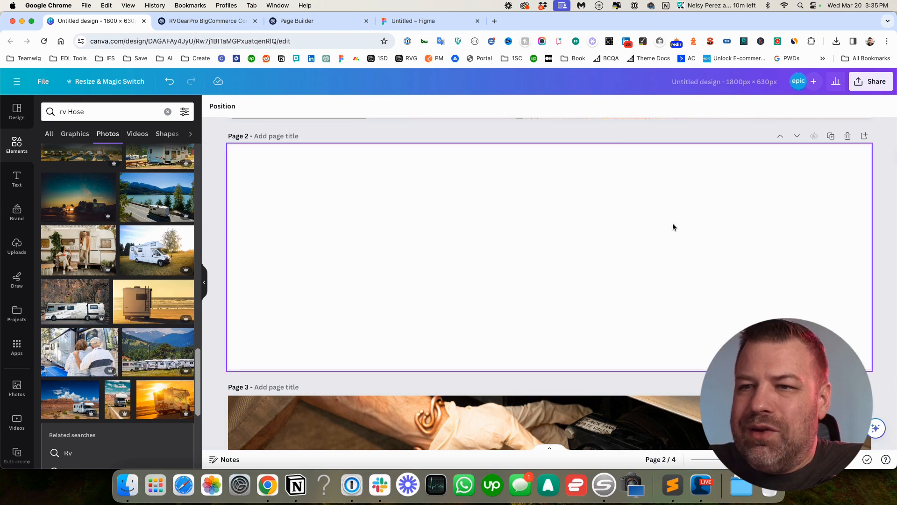
# Step: Place the photo of the white RV on the lakeside road on blank page 2, enlarged and positioned to fill the banner
pyautogui.click(156, 196)
pyautogui.moveTo(524, 222); pyautogui.dragTo(710, 174)
pyautogui.moveTo(601, 299); pyautogui.dragTo(228, 369)
pyautogui.moveTo(376, 344); pyautogui.dragTo(371, 180)
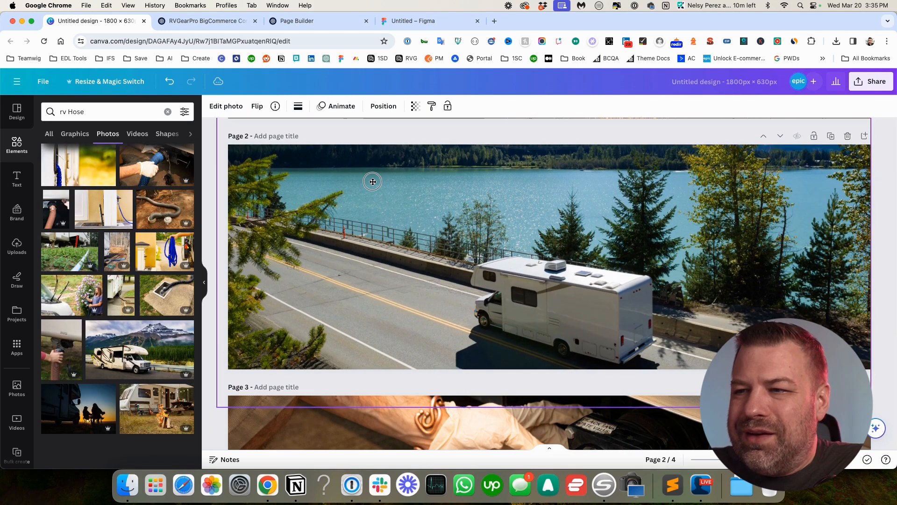
pyautogui.click(210, 189)
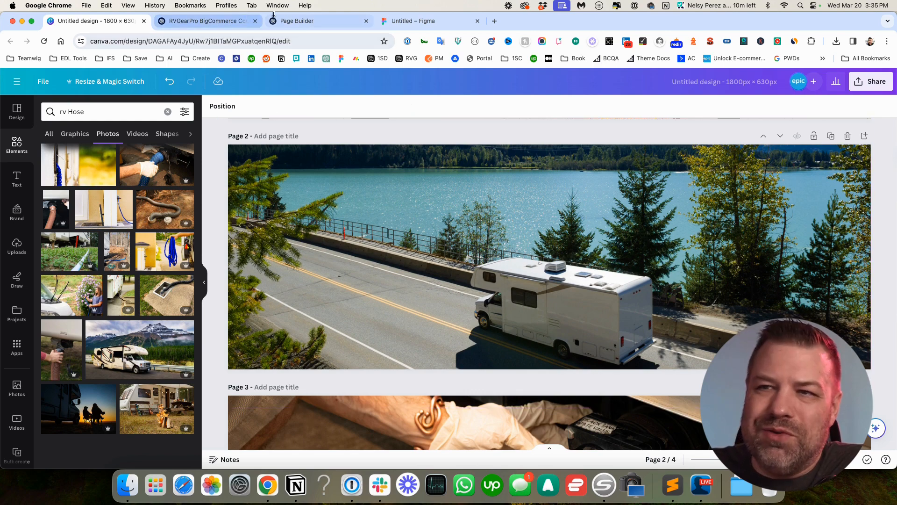
# Step: Return to the Page Builder, close the image picker and set the Contact Us page hero's title to "Contact Us"
pyautogui.click(289, 21)
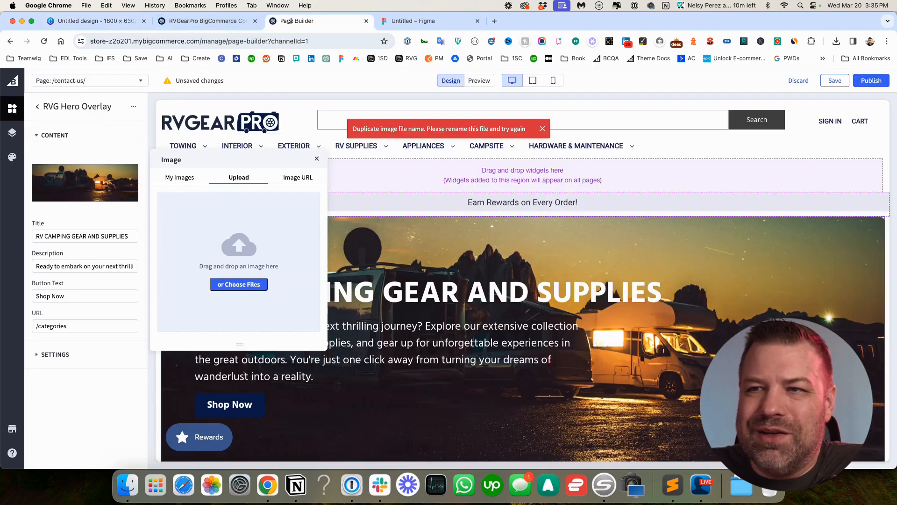
pyautogui.click(316, 158)
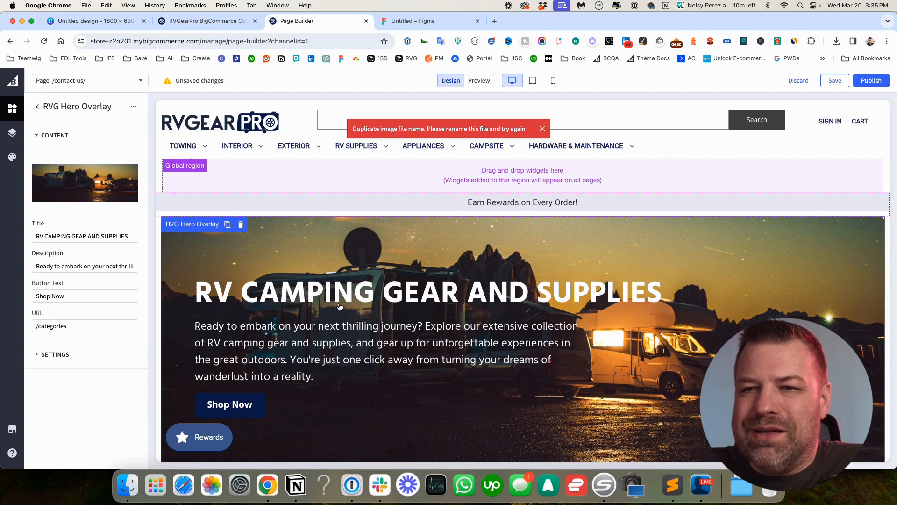
pyautogui.click(104, 237)
pyautogui.press('super+a')
pyautogui.write('Contact Us')
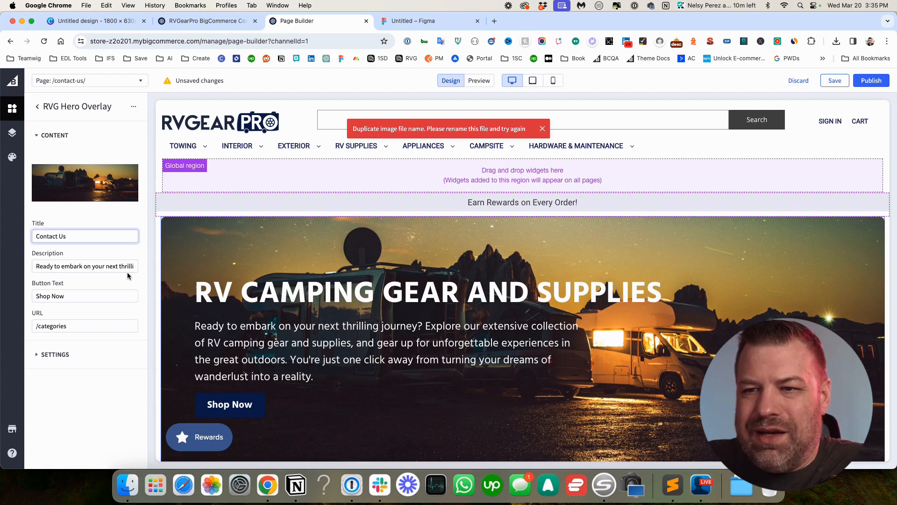
# Step: Replace the Contact Us hero's description with "We'd love to hear from you!"
pyautogui.click(92, 269)
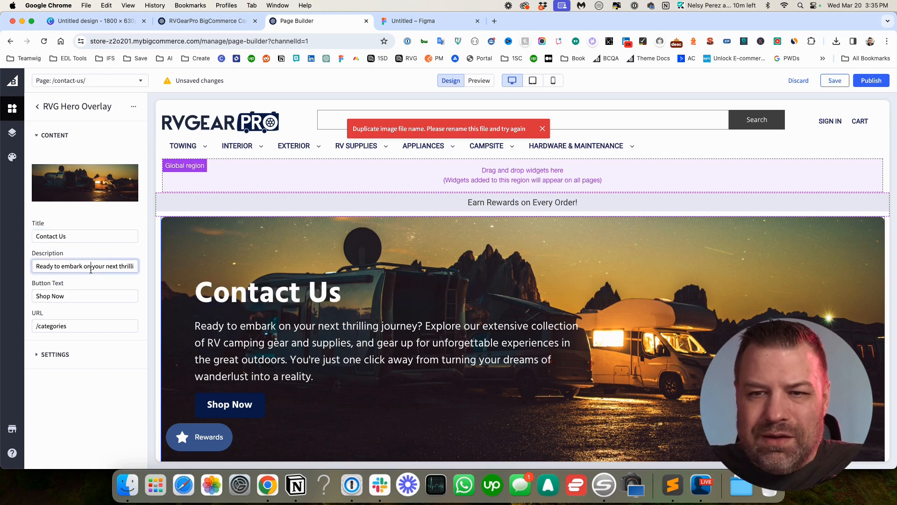
pyautogui.press('super+a')
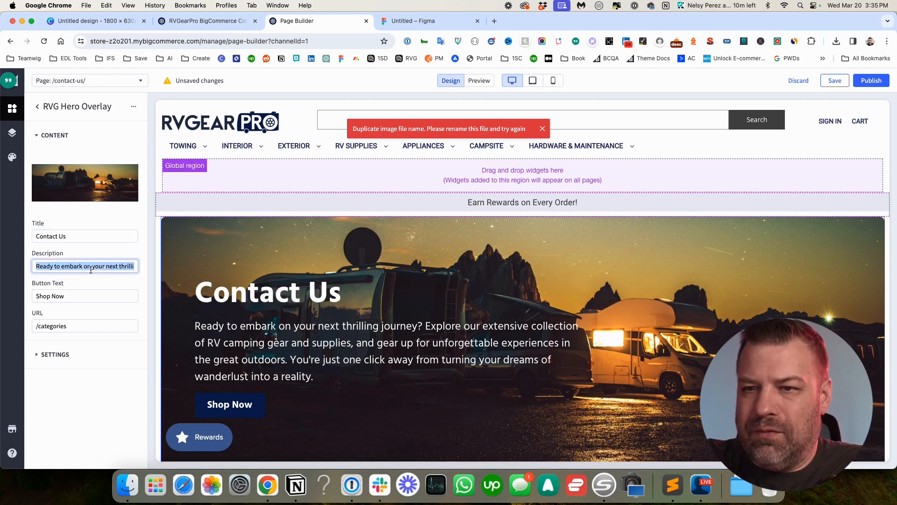
pyautogui.write("We'")
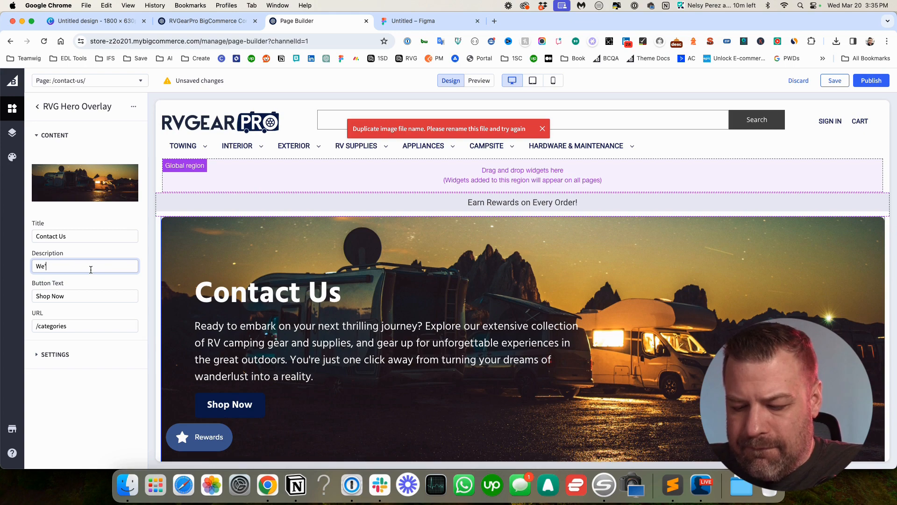
pyautogui.write('d love to hear from you!')
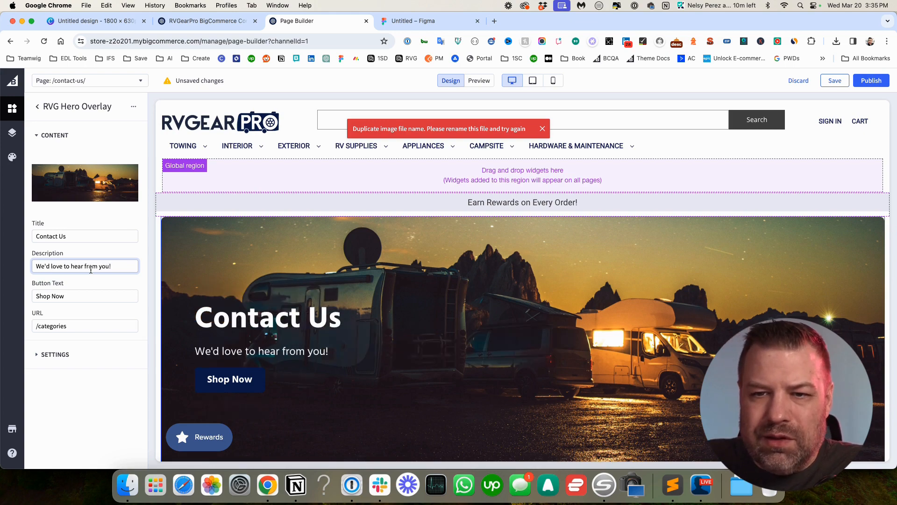
# Step: Shorten the Contact Us hero's button text to "Shop" and publish the page changes
pyautogui.click(95, 301)
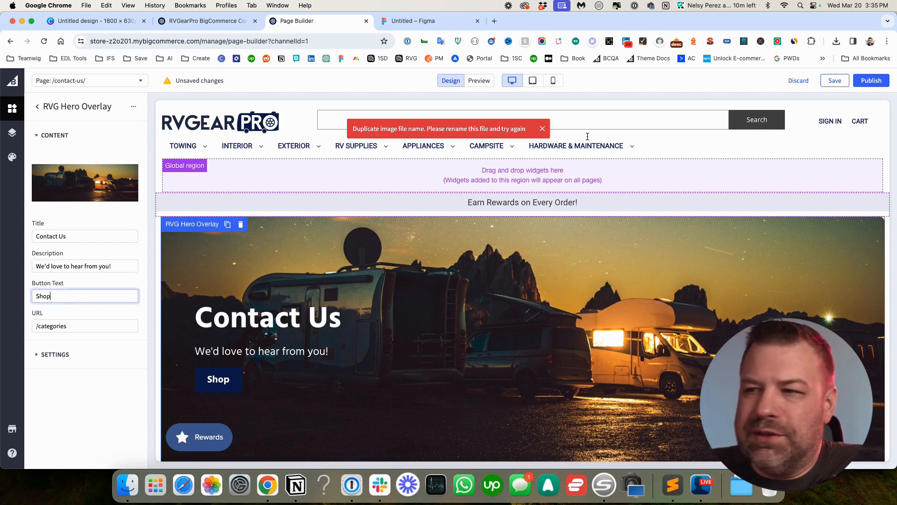
pyautogui.click(870, 81)
pyautogui.click(514, 297)
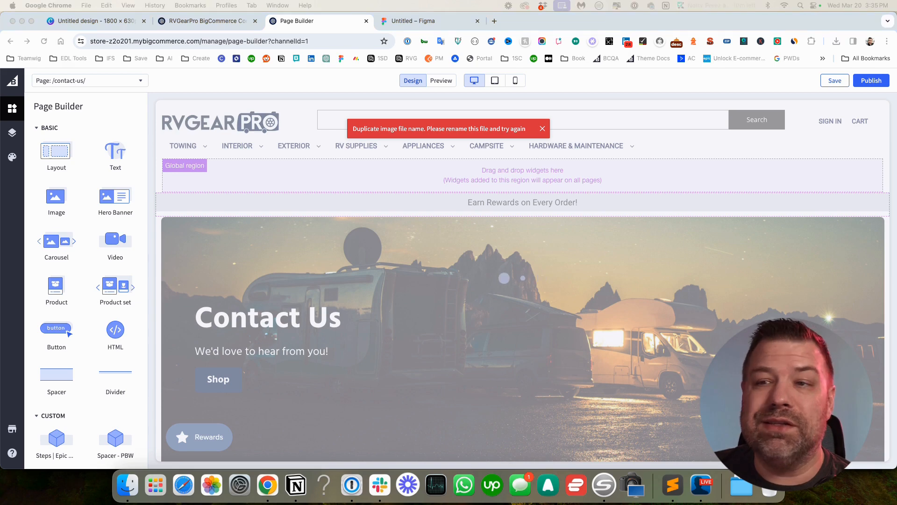
# Step: Switch to the Figma file and bring the Premade, Production and Custom hero wireframes on Page 2 into view together
pyautogui.click(423, 21)
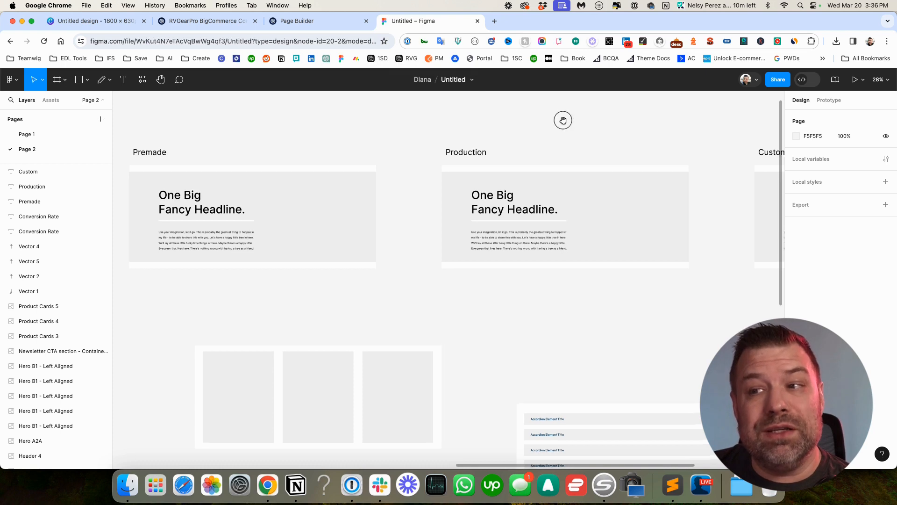
pyautogui.moveTo(563, 120); pyautogui.dragTo(485, 131)
pyautogui.press('-')
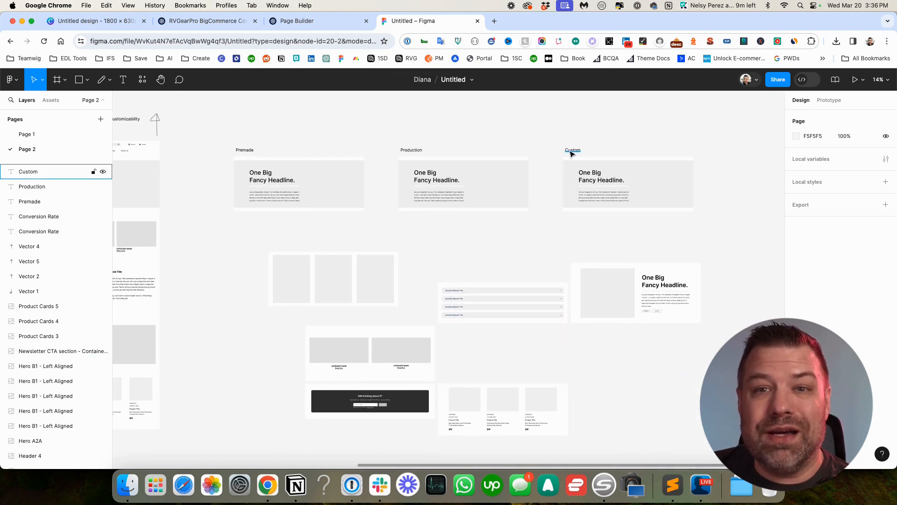